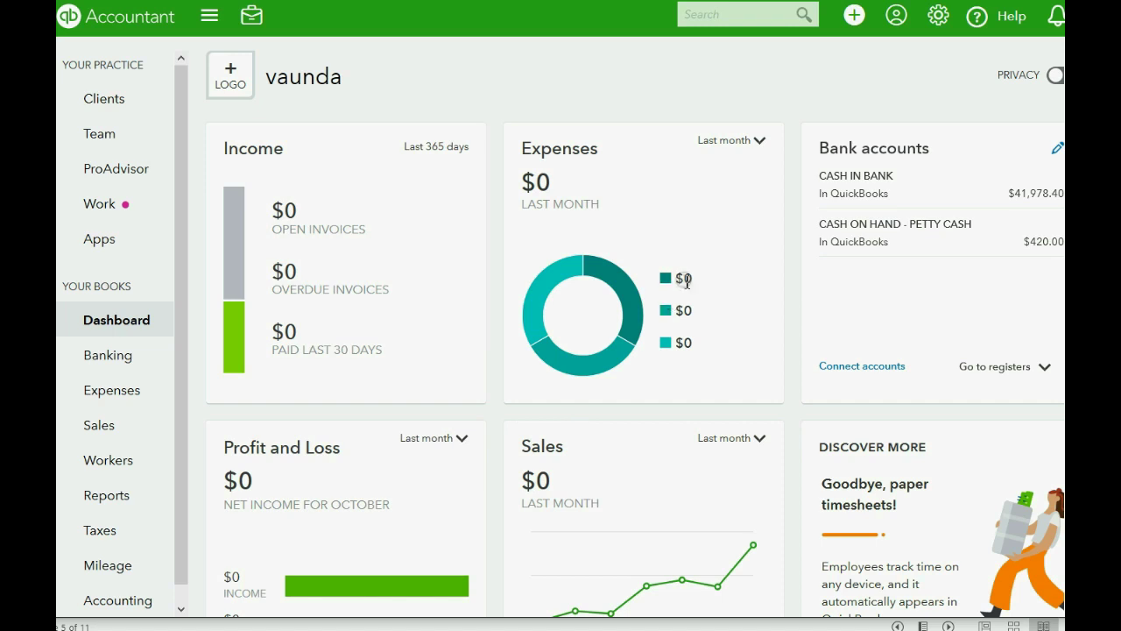
Start a new non-inventory item in the Products and Services list
{"action": "left_click", "coordinate": [937, 18]}
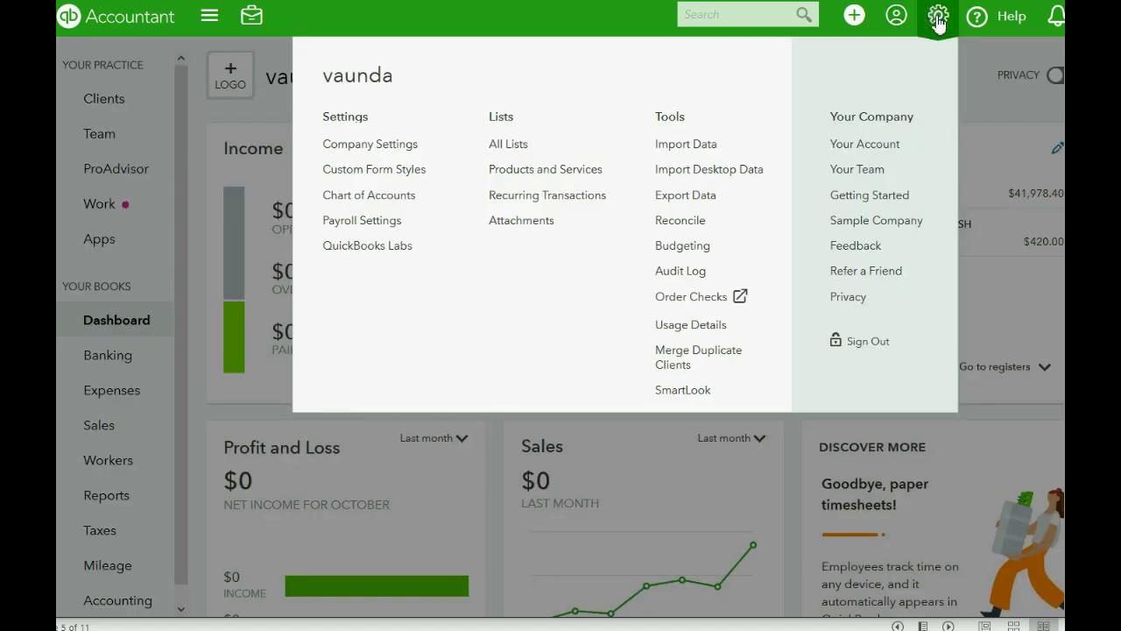
{"action": "left_click", "coordinate": [546, 172]}
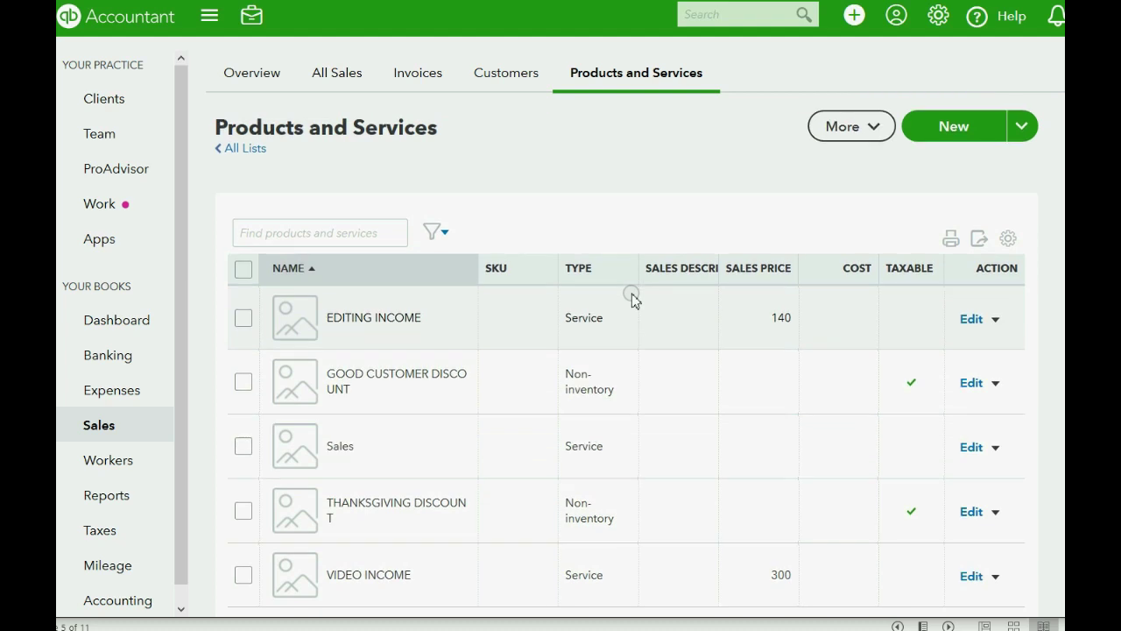
{"action": "left_click", "coordinate": [951, 133]}
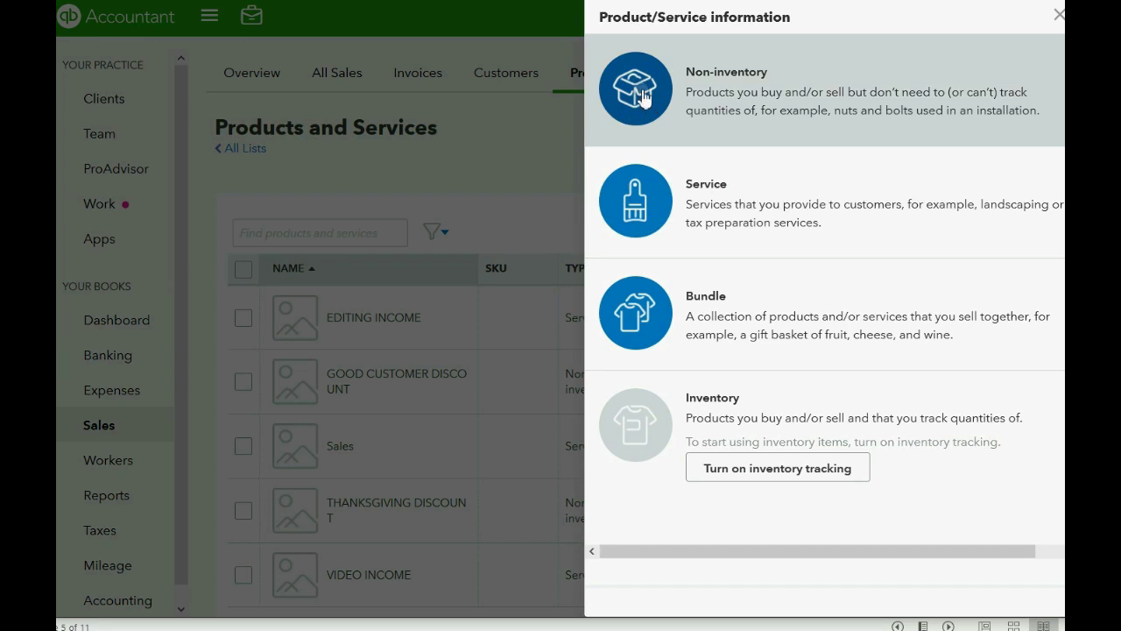
{"action": "left_click", "coordinate": [642, 94]}
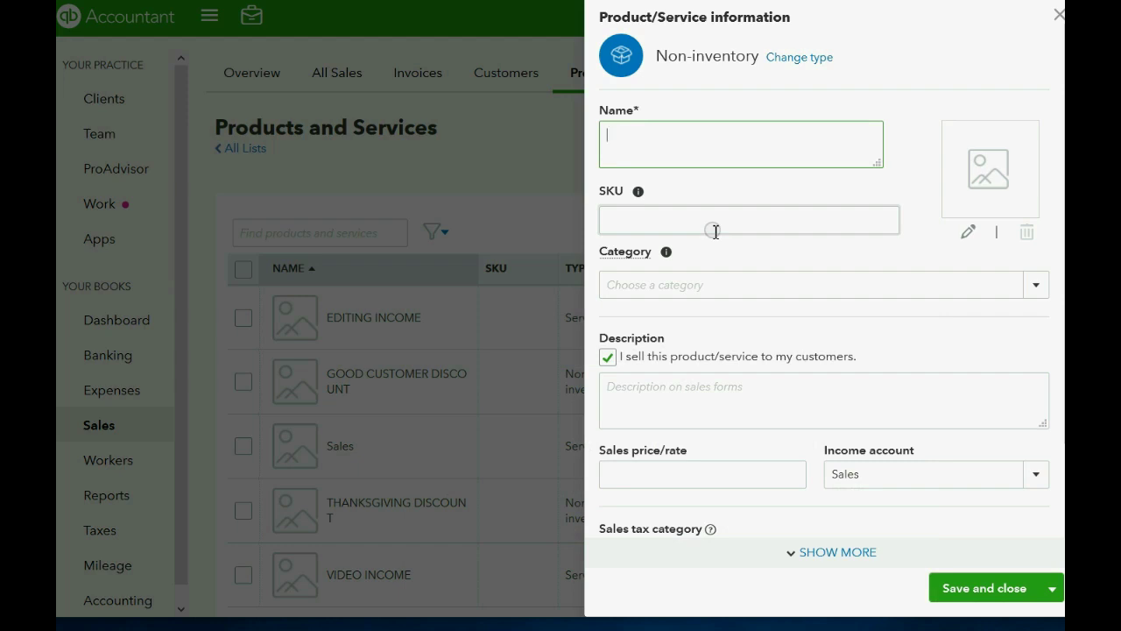
Name the item "customer's bounced nsf check", assign CASH IN BANK as its income account, and save it
{"action": "type", "text": "customer's bounced nsf check"}
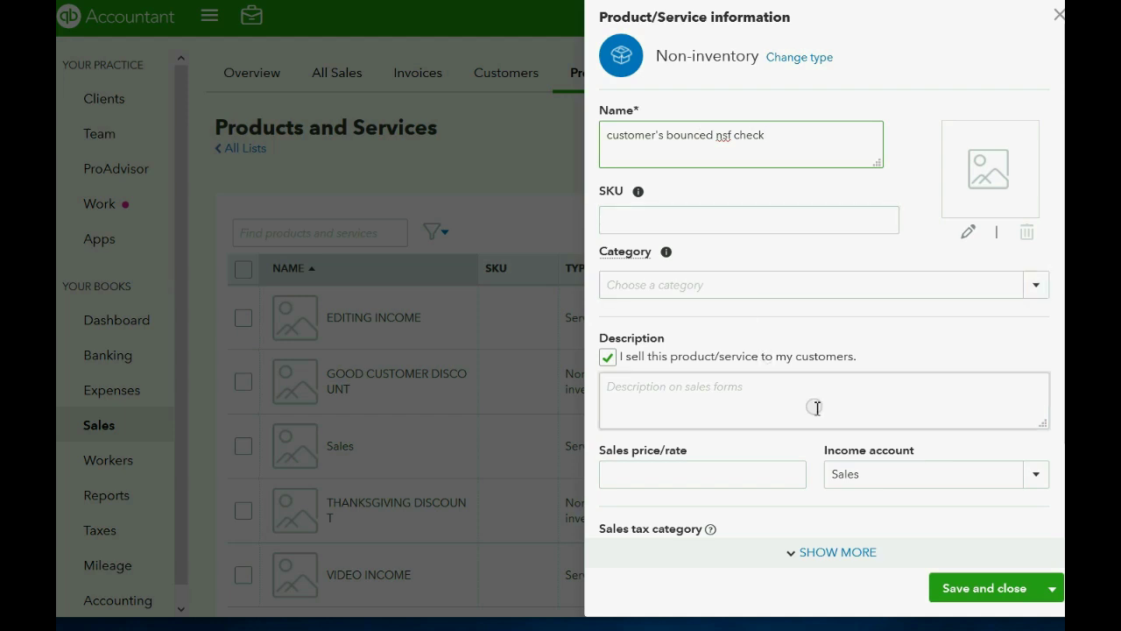
{"action": "left_click", "coordinate": [1034, 474]}
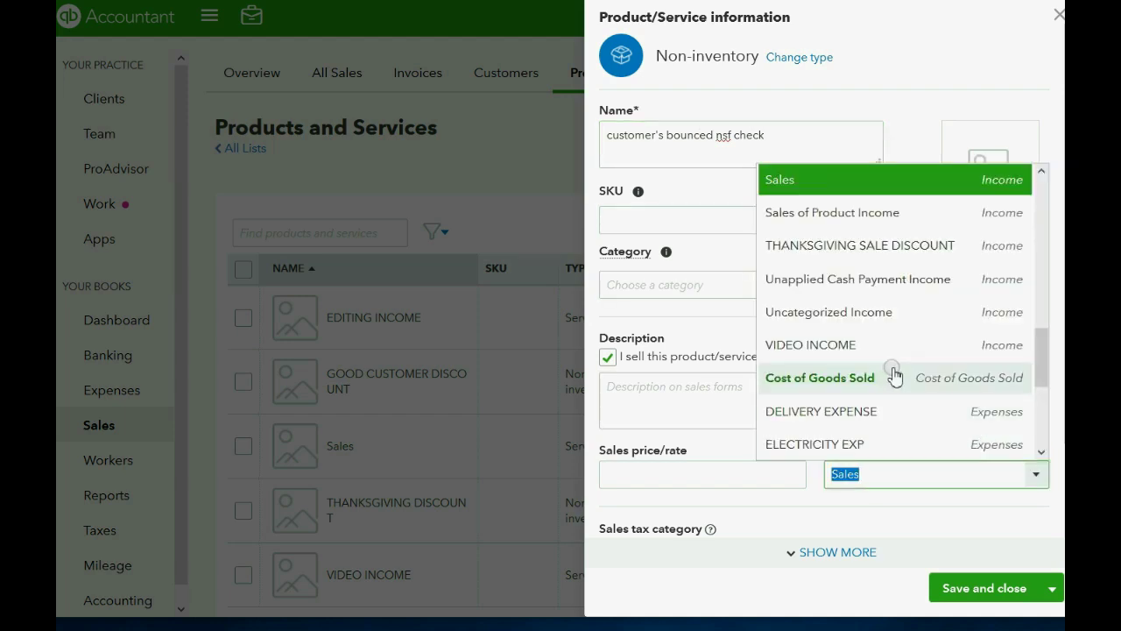
{"action": "left_click_drag", "start_coordinate": [1039, 355], "coordinate": [1036, 208]}
{"action": "left_click", "coordinate": [921, 213]}
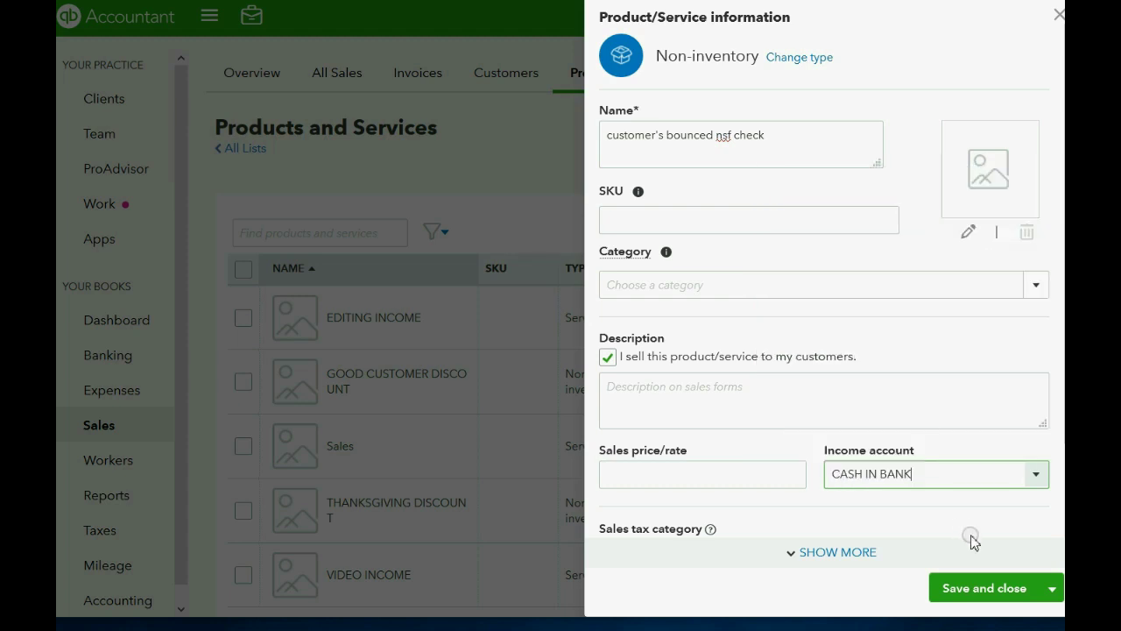
{"action": "left_click", "coordinate": [967, 591]}
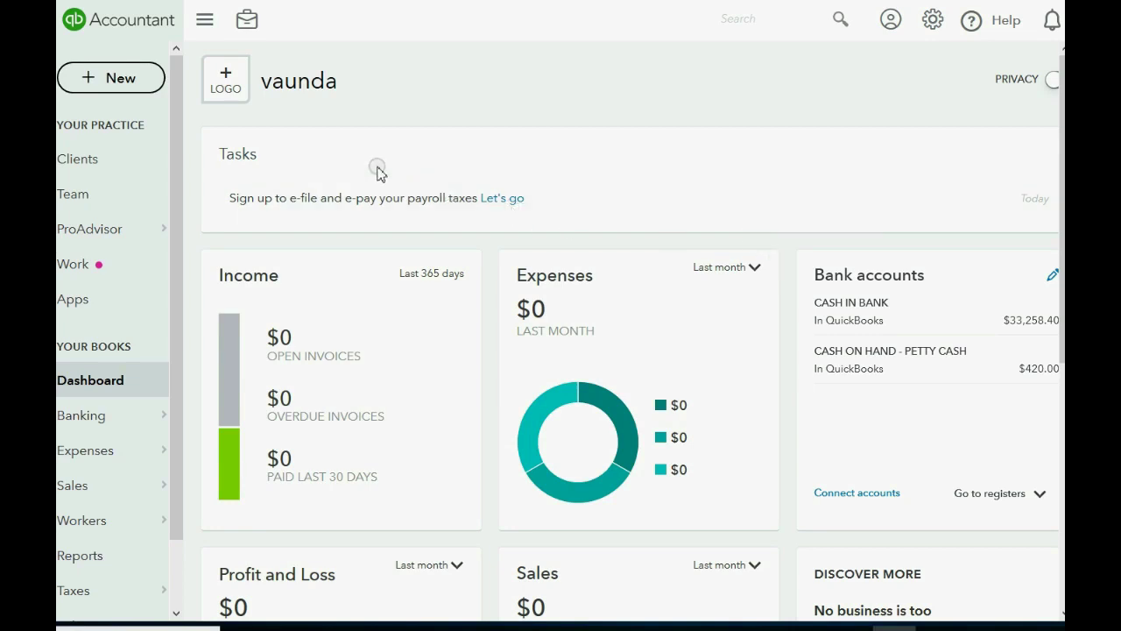
Create a new invoice and select the third existing customer for it
{"action": "left_click", "coordinate": [110, 84]}
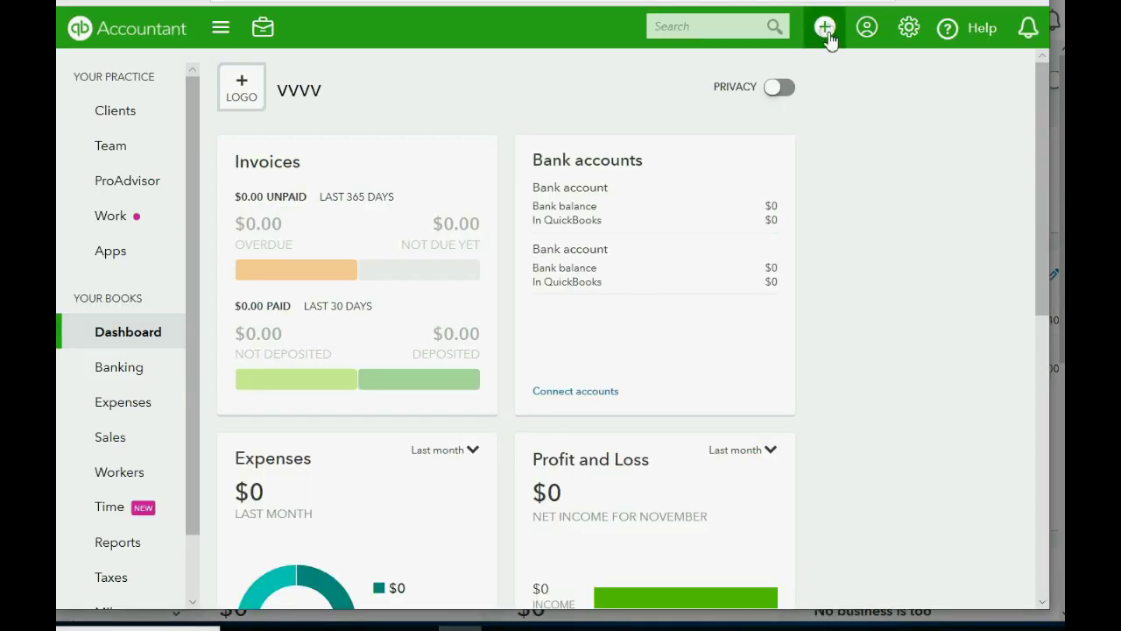
{"action": "left_click", "coordinate": [827, 29]}
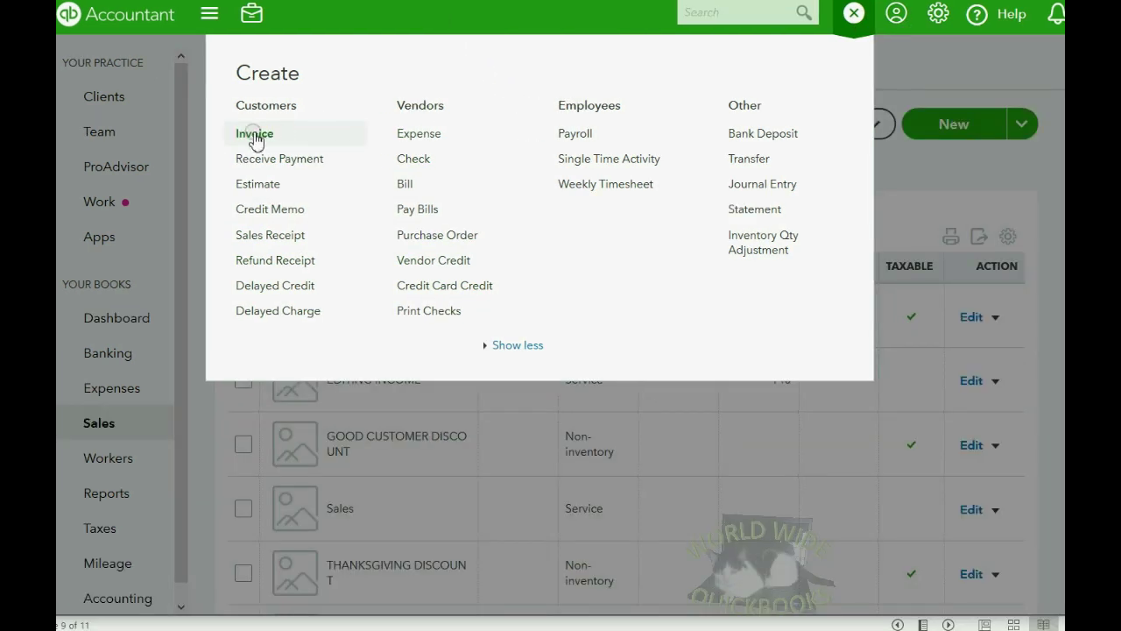
{"action": "left_click", "coordinate": [255, 136]}
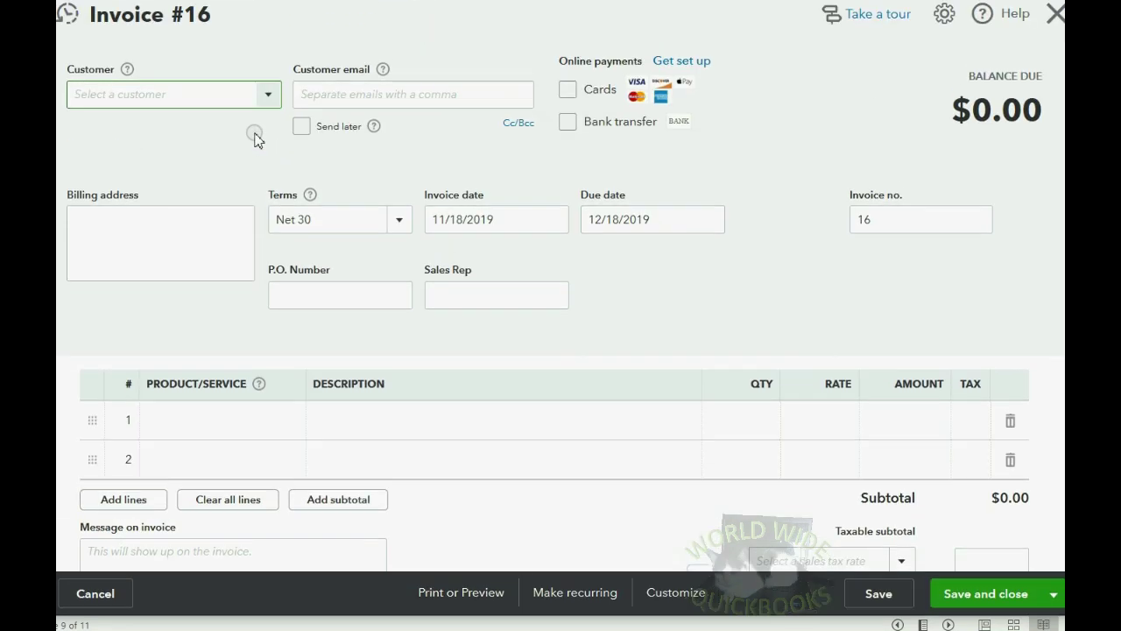
{"action": "left_click", "coordinate": [265, 95]}
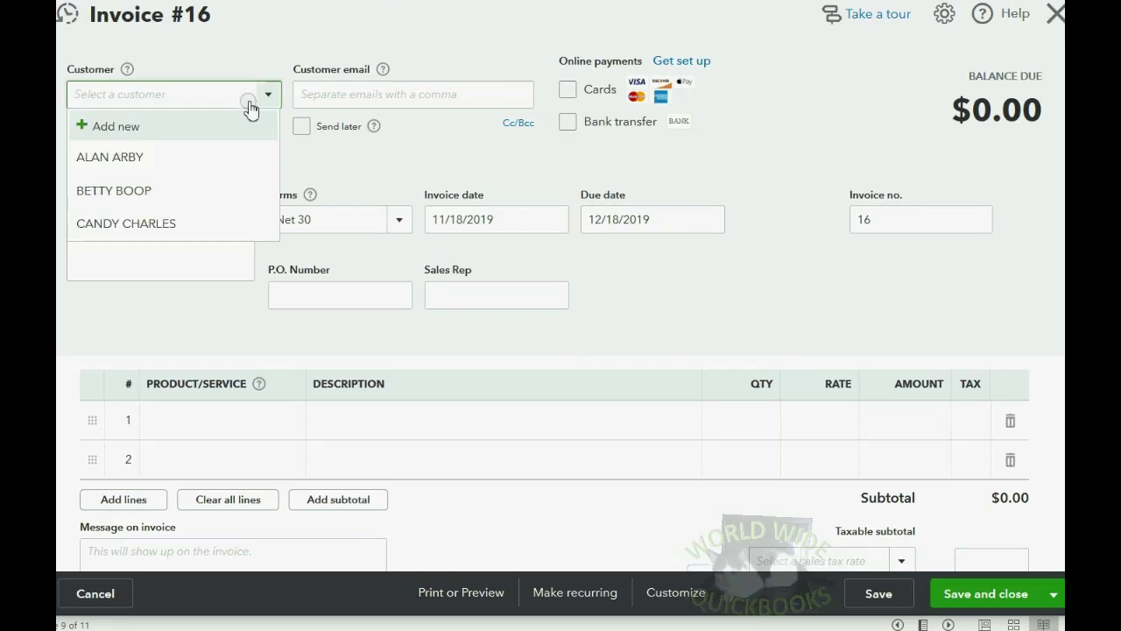
{"action": "left_click", "coordinate": [164, 220]}
Set the invoice date to 04/01/2017
{"action": "left_click", "coordinate": [553, 220]}
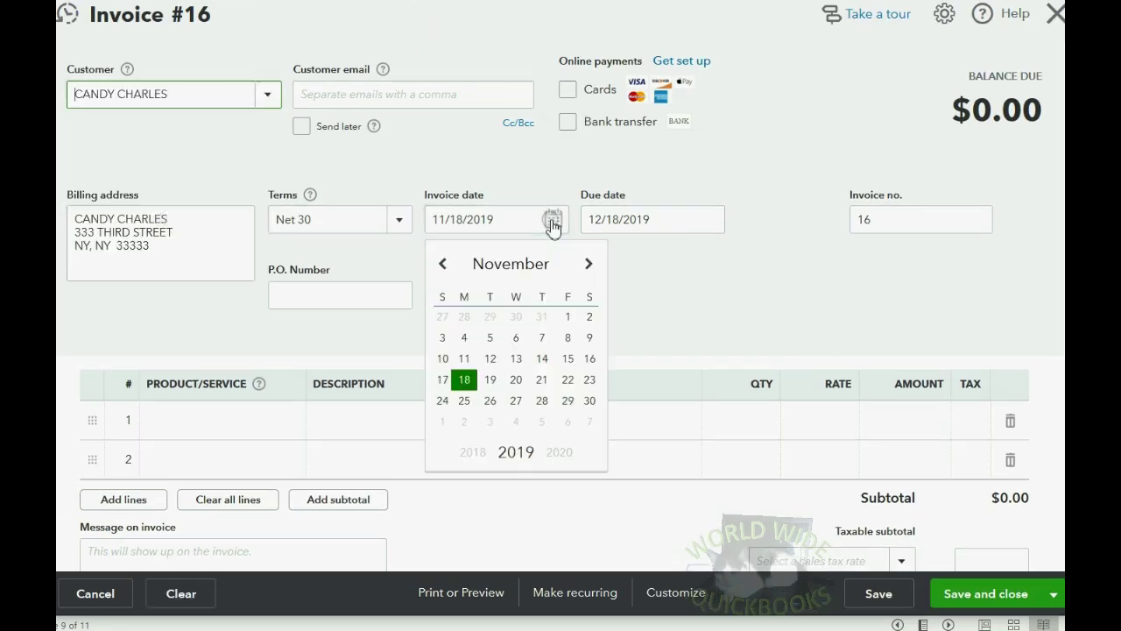
{"action": "left_click", "coordinate": [443, 264]}
{"action": "left_click", "coordinate": [443, 264]}
{"action": "left_click", "coordinate": [444, 265]}
{"action": "left_click", "coordinate": [444, 266]}
{"action": "left_click", "coordinate": [445, 265]}
{"action": "left_click", "coordinate": [445, 265]}
{"action": "left_click", "coordinate": [445, 266]}
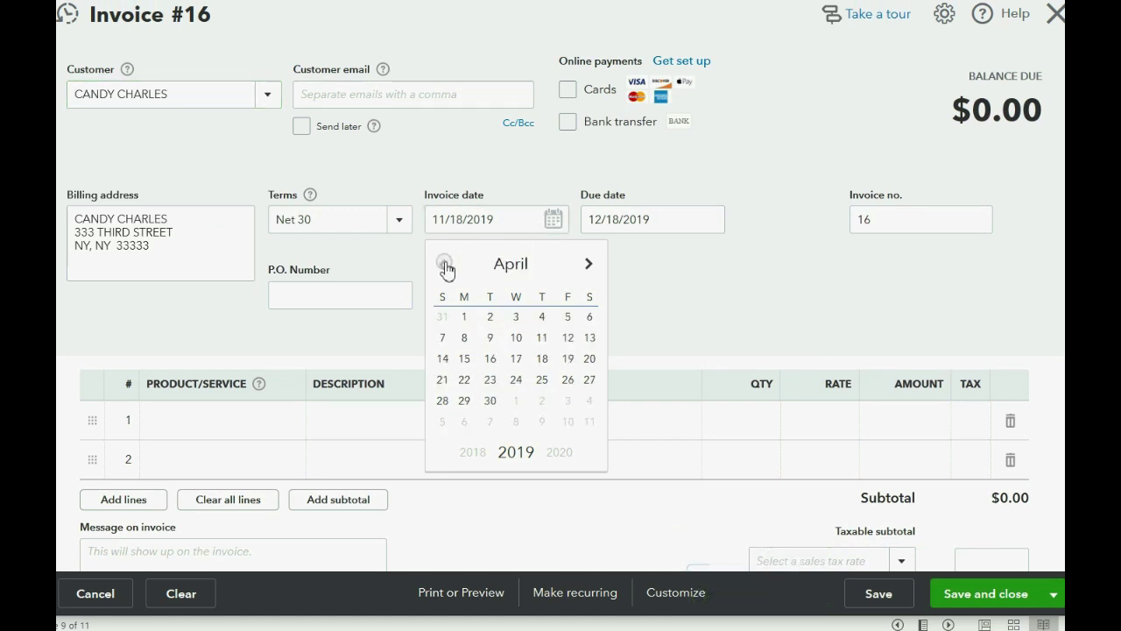
{"action": "left_click", "coordinate": [464, 318]}
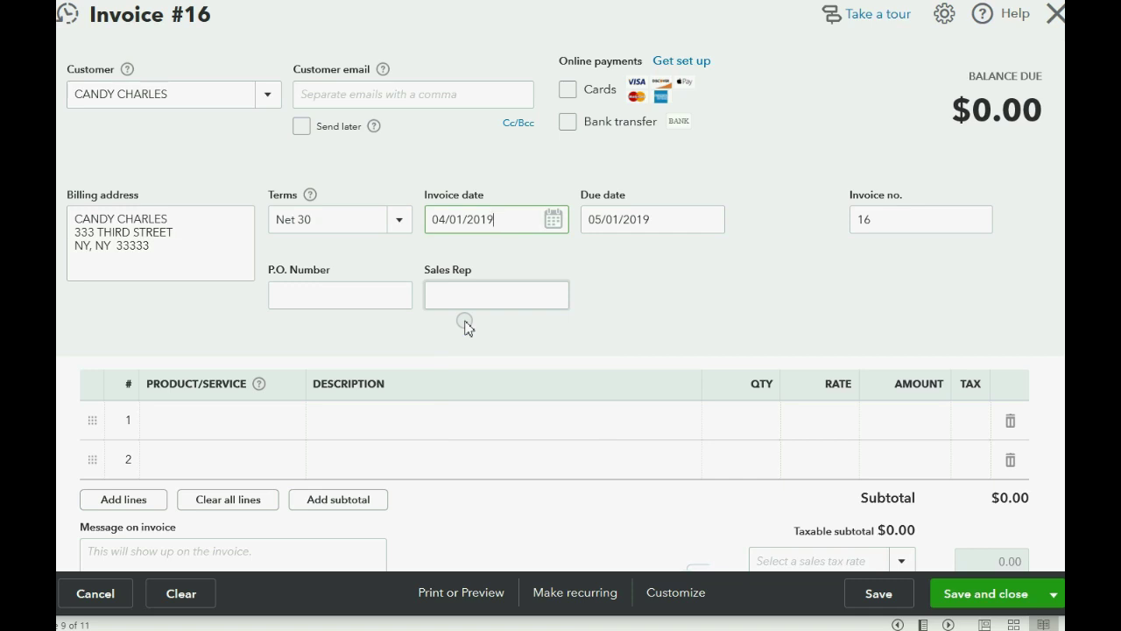
{"action": "key", "text": "BackSpace"}
{"action": "type", "text": "7"}
{"action": "key", "text": "Tab"}
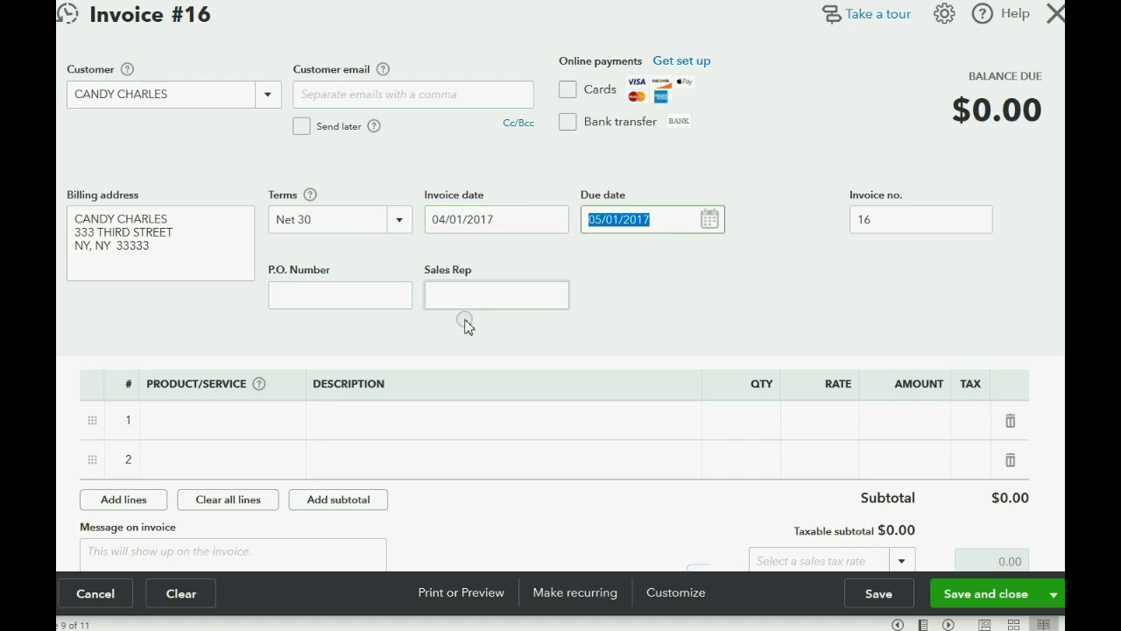
Add the "customer's bounced nsf check" item to the first invoice line and make it non-taxable
{"action": "left_click", "coordinate": [268, 429]}
{"action": "left_click", "coordinate": [288, 426]}
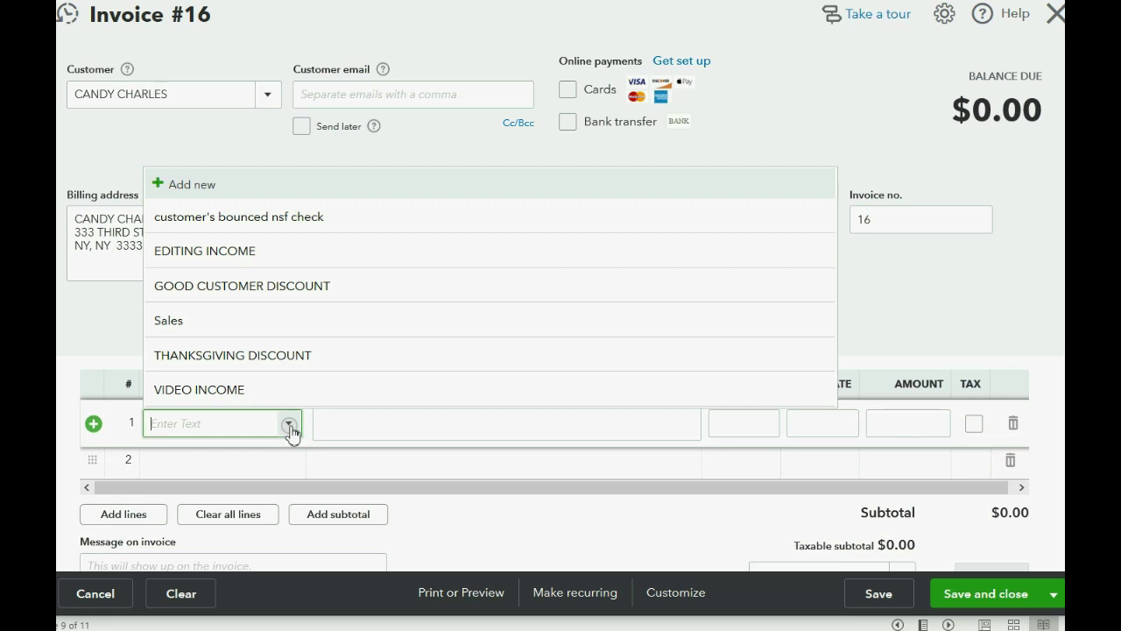
{"action": "left_click", "coordinate": [274, 221]}
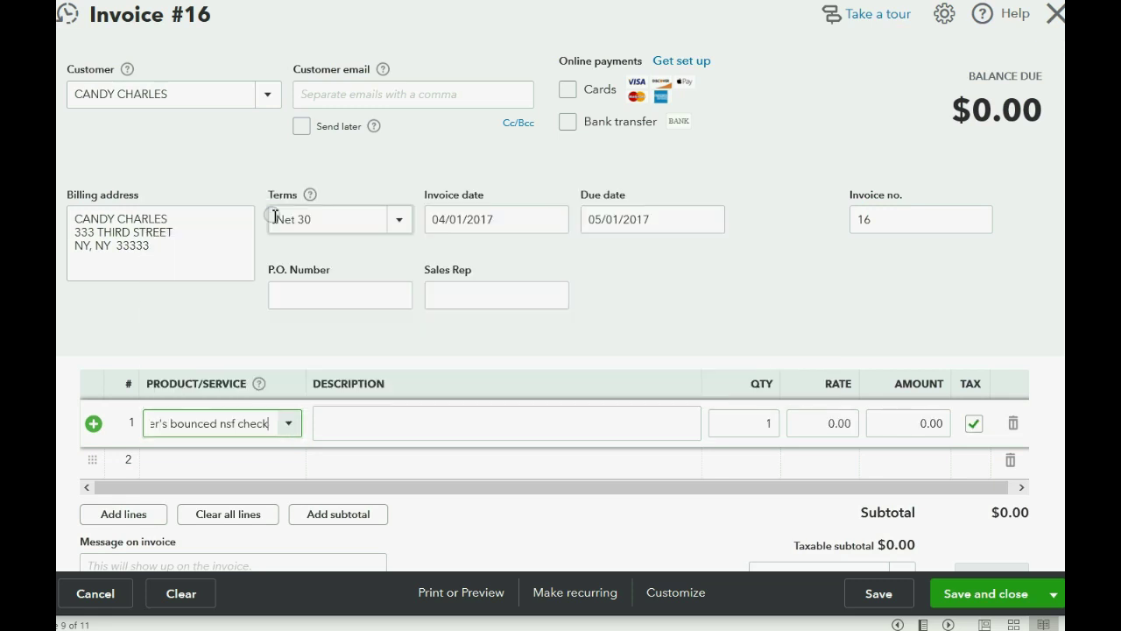
{"action": "left_click", "coordinate": [974, 424]}
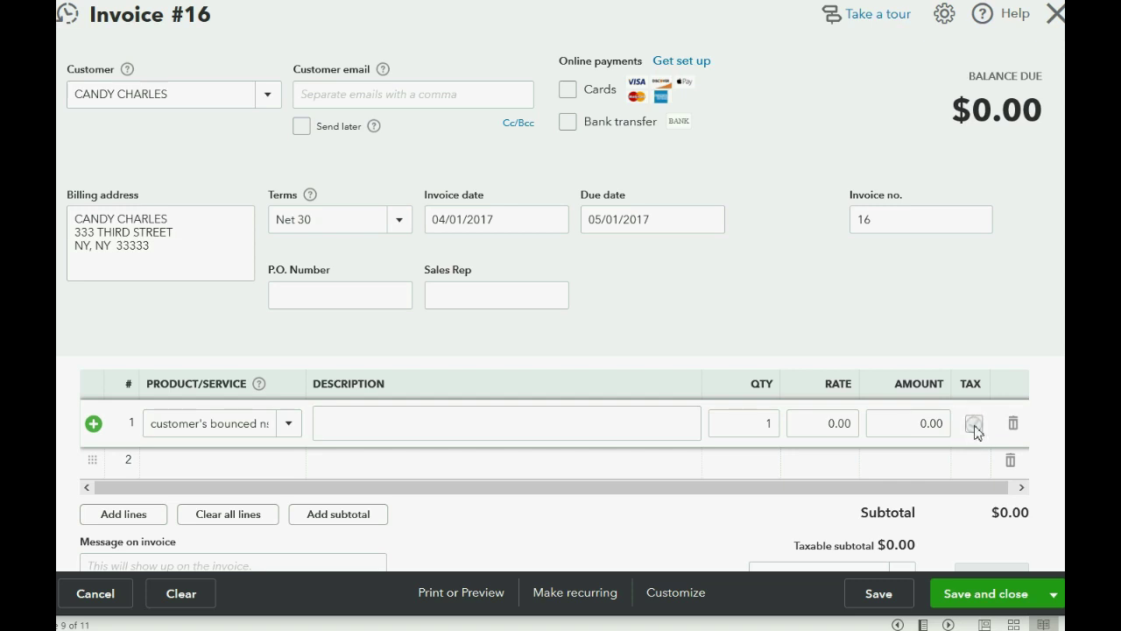
Set the line amount to 2660, then save and close the invoice, accepting the duplicate invoice number
{"action": "left_click_drag", "start_coordinate": [906, 423], "coordinate": [972, 422]}
{"action": "type", "text": "2660"}
{"action": "key", "text": "Tab"}
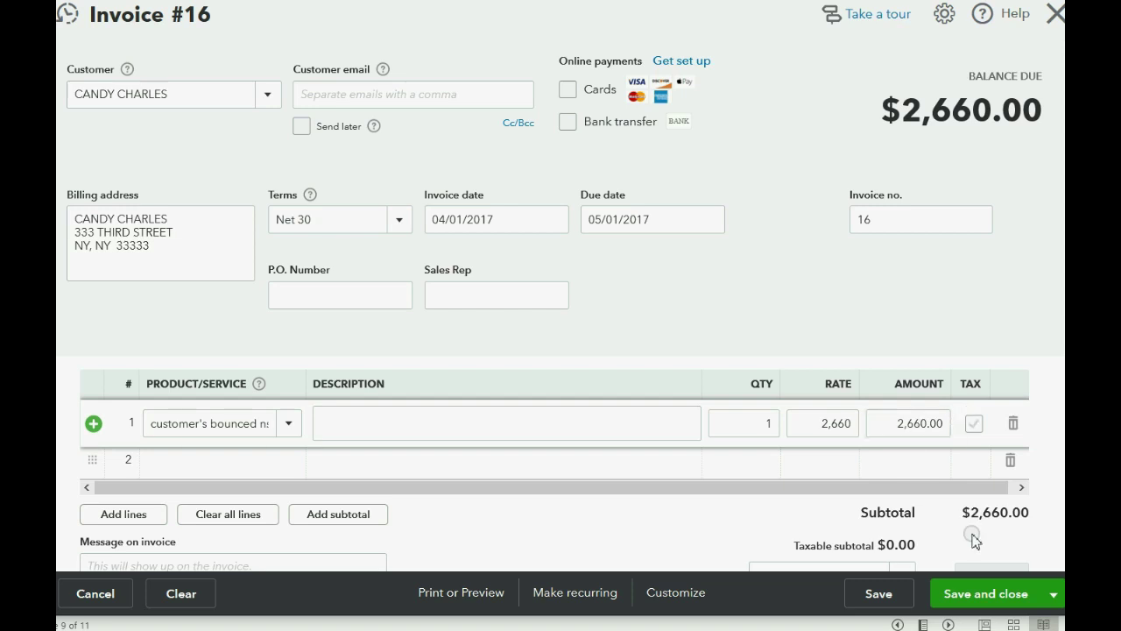
{"action": "left_click", "coordinate": [974, 594]}
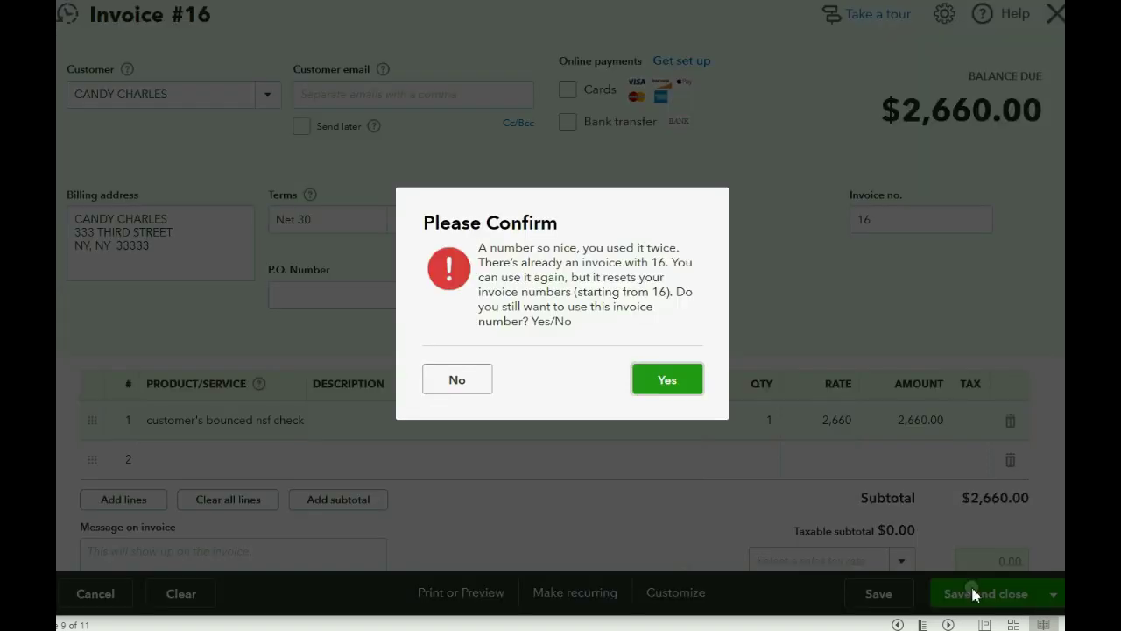
{"action": "left_click", "coordinate": [677, 380]}
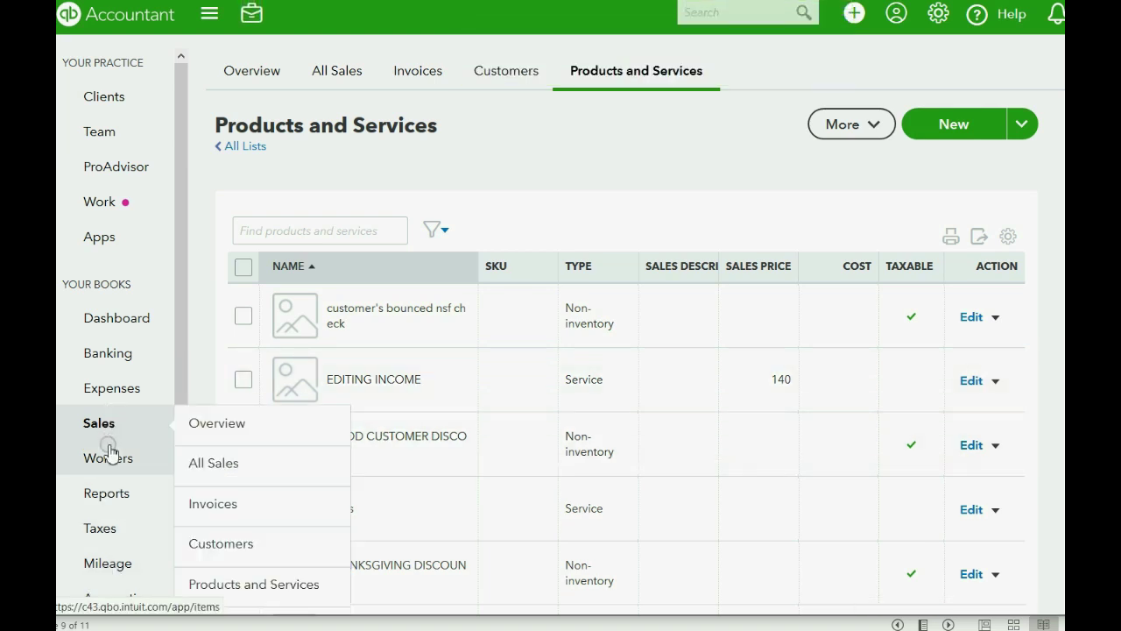
Open the custom "Trial Balance - all" report and examine the CASH IN BANK transactions down to the 04/01/2017 invoice, including its amount
{"action": "left_click", "coordinate": [109, 494]}
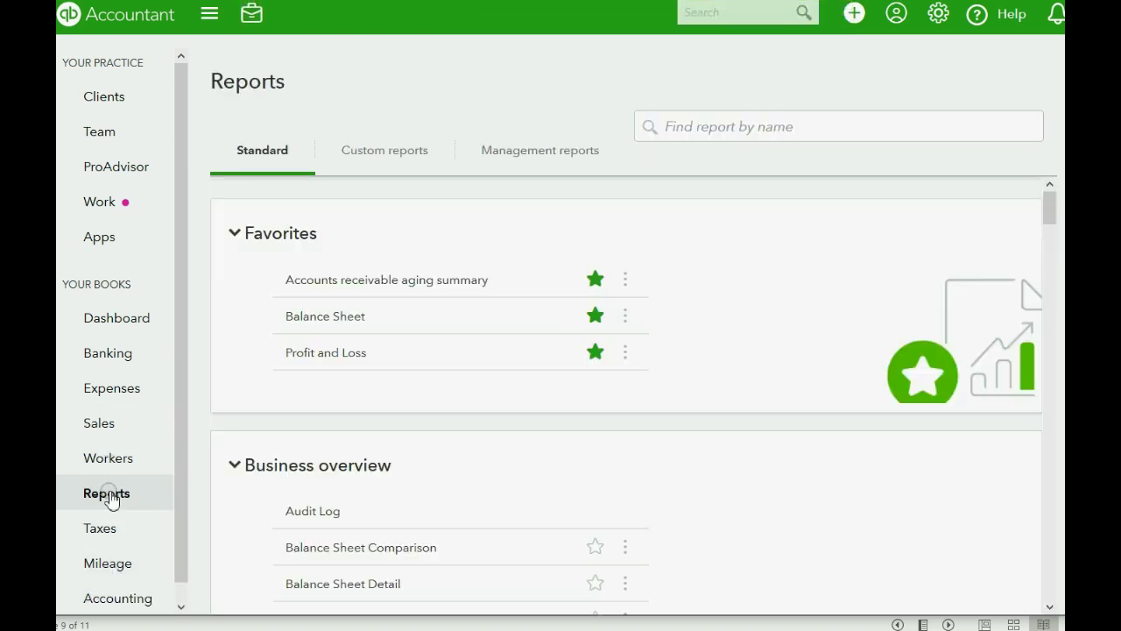
{"action": "left_click", "coordinate": [385, 163]}
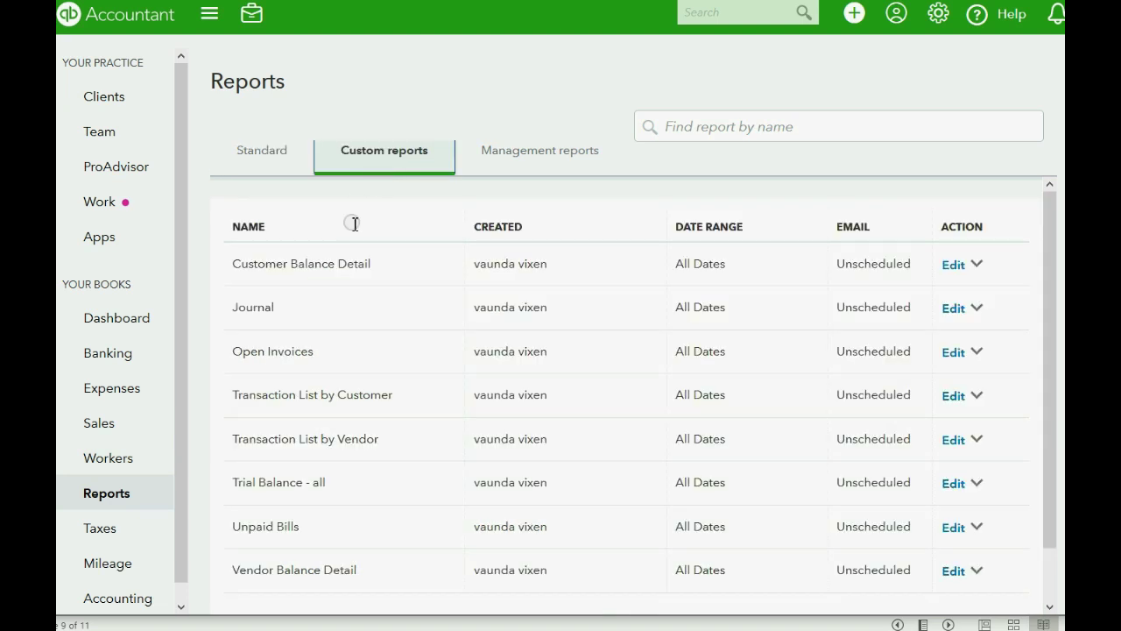
{"action": "left_click", "coordinate": [273, 483]}
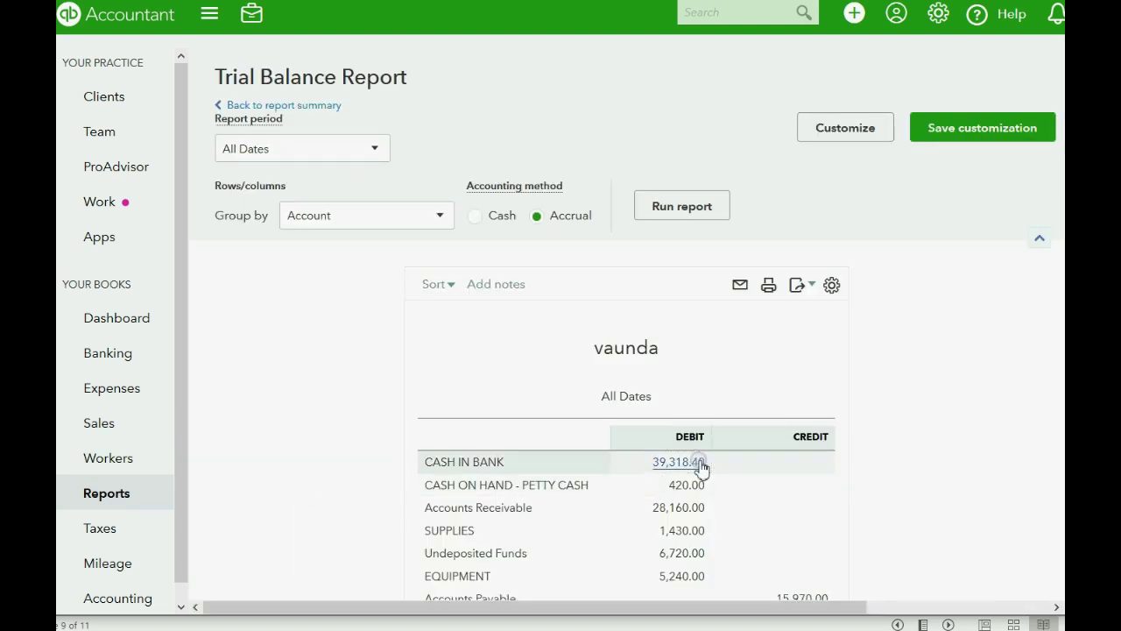
{"action": "scroll", "coordinate": [684, 418], "scroll_direction": "down", "scroll_amount": 2}
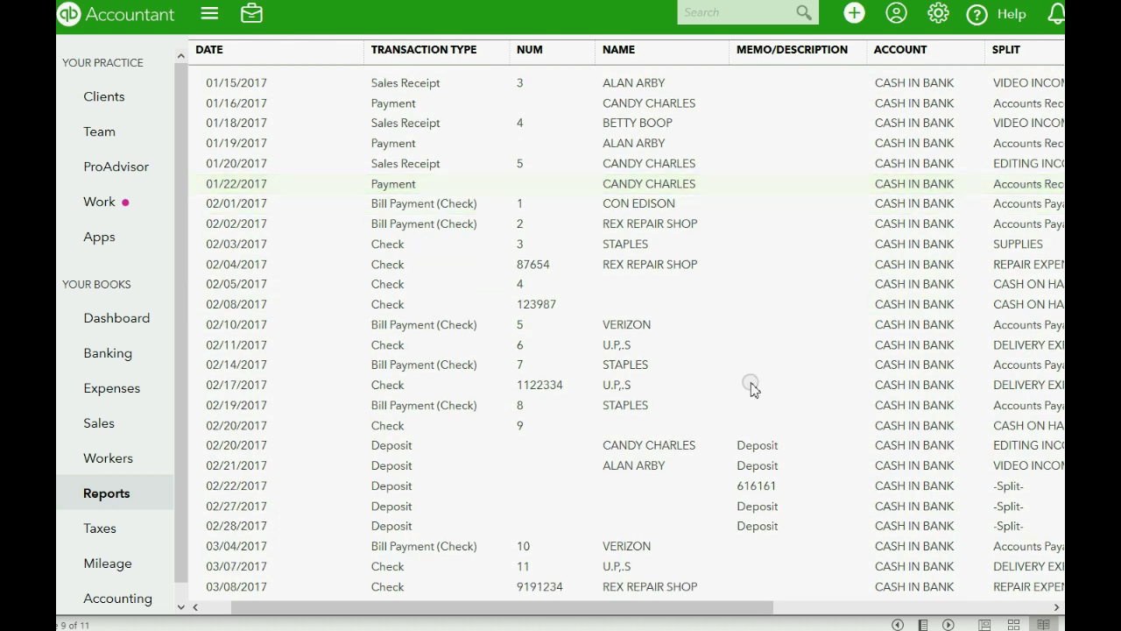
{"action": "scroll", "coordinate": [1016, 368], "scroll_direction": "down", "scroll_amount": 5}
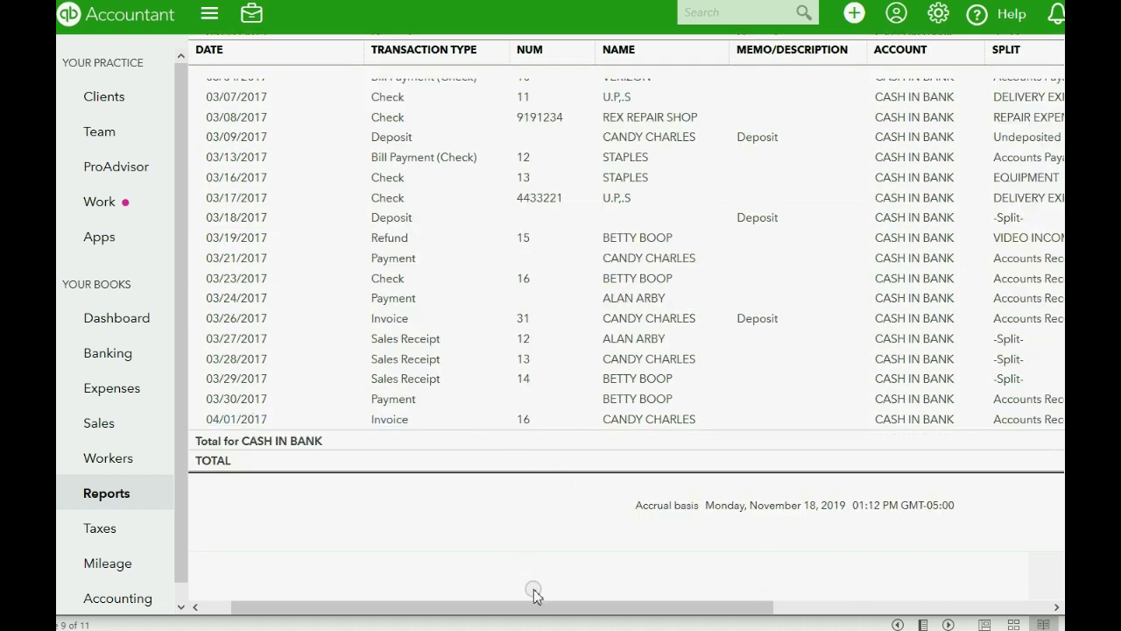
{"action": "left_click_drag", "start_coordinate": [533, 604], "coordinate": [809, 596]}
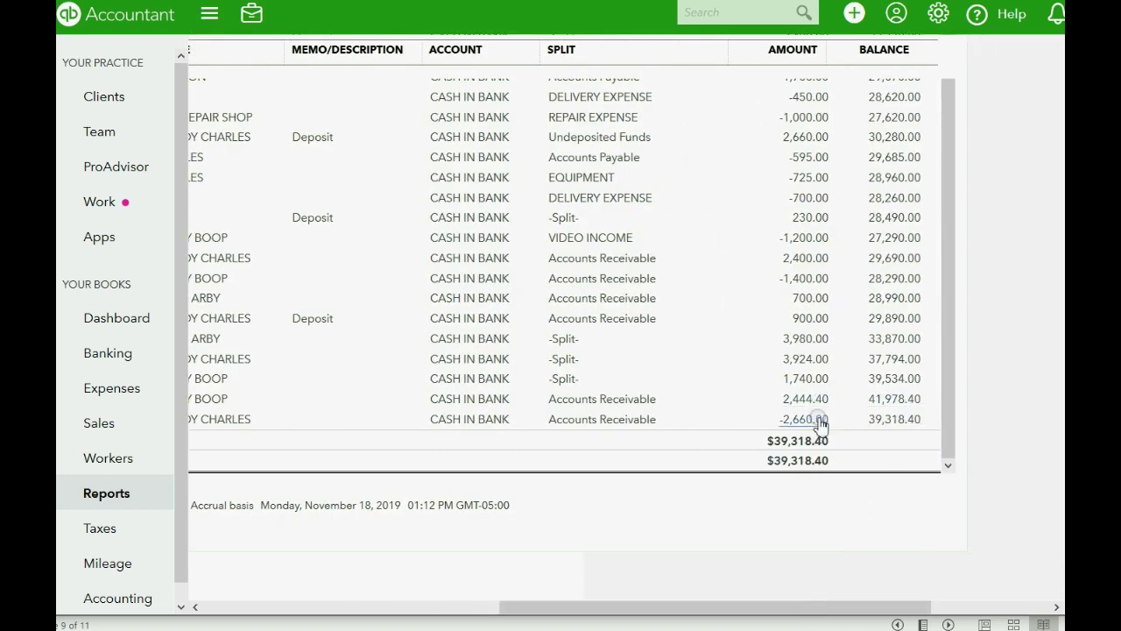
{"action": "left_click_drag", "start_coordinate": [792, 607], "coordinate": [474, 622]}
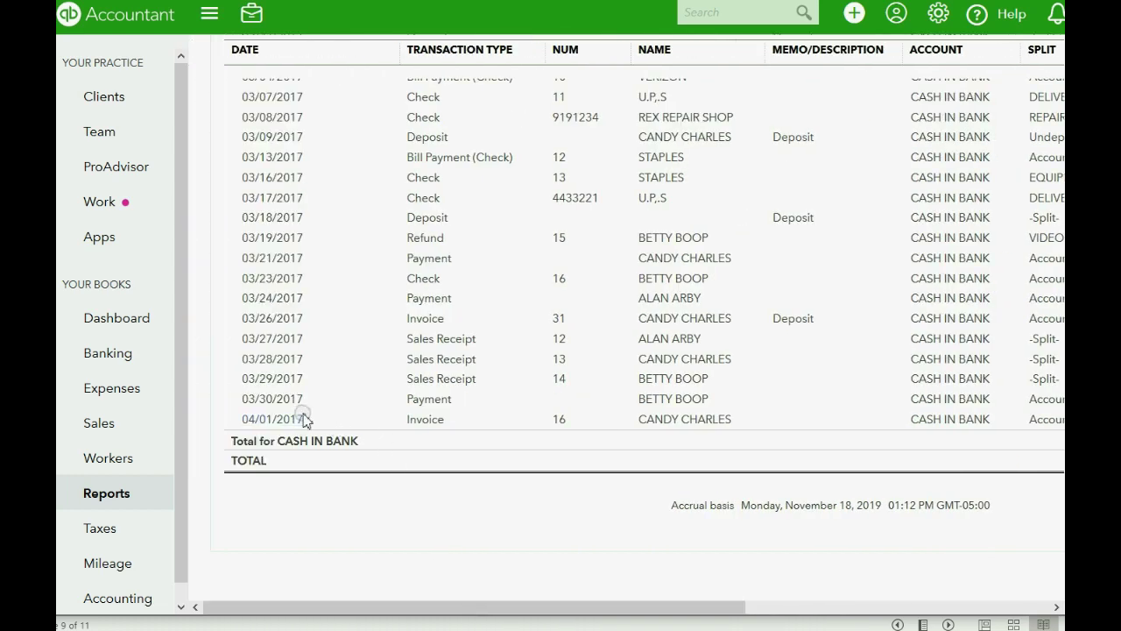
Reopen the "Trial Balance - all" report and examine the Accounts Receivable transactions down to the 04/01/2017 invoice, including its split account and amount
{"action": "left_click", "coordinate": [125, 494]}
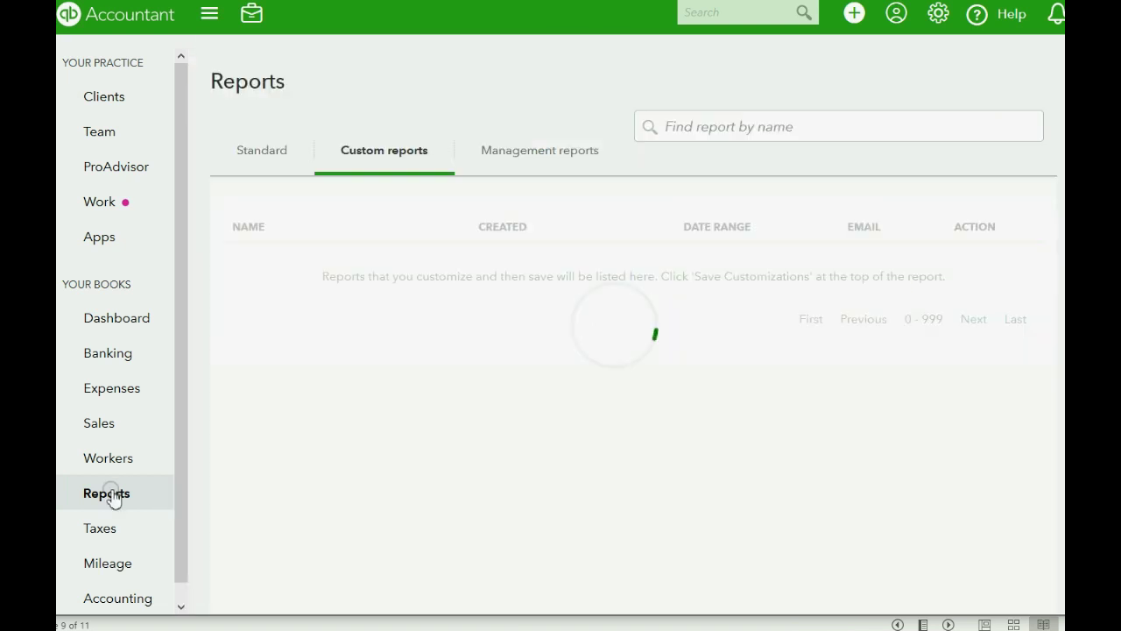
{"action": "left_click", "coordinate": [278, 488]}
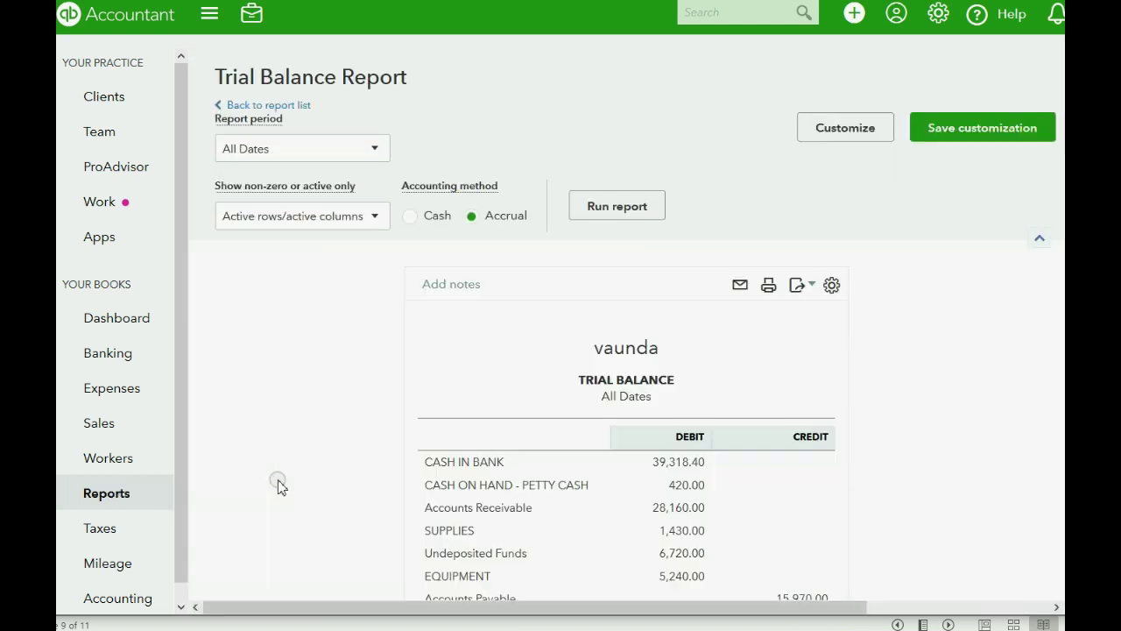
{"action": "left_click", "coordinate": [668, 508]}
{"action": "scroll", "coordinate": [517, 420], "scroll_direction": "down", "scroll_amount": 6}
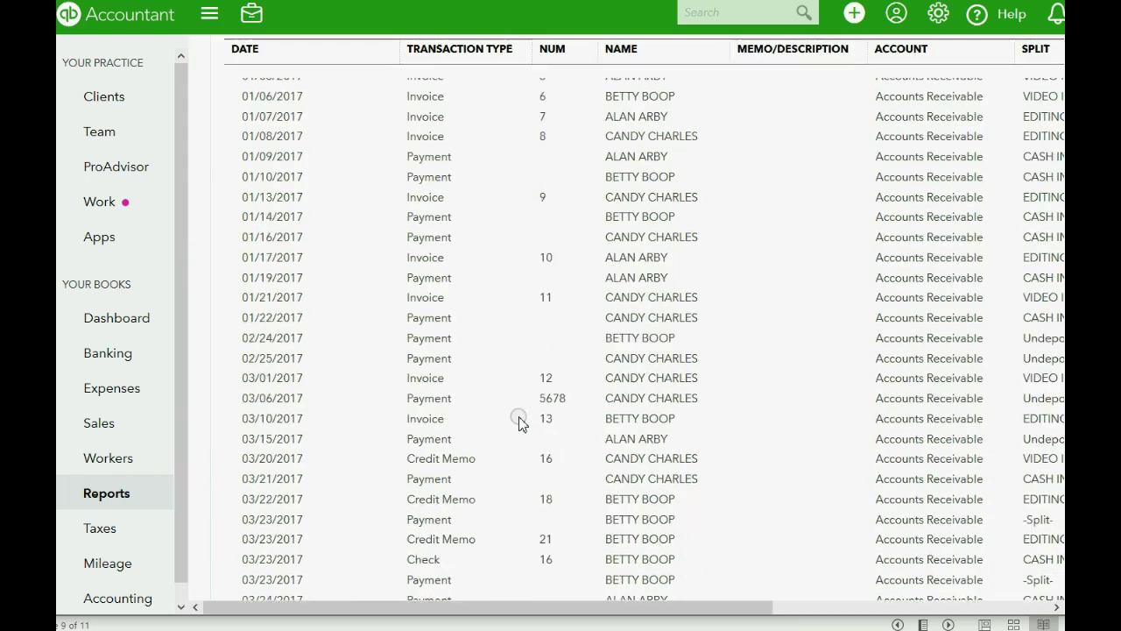
{"action": "scroll", "coordinate": [518, 423], "scroll_direction": "down", "scroll_amount": 3}
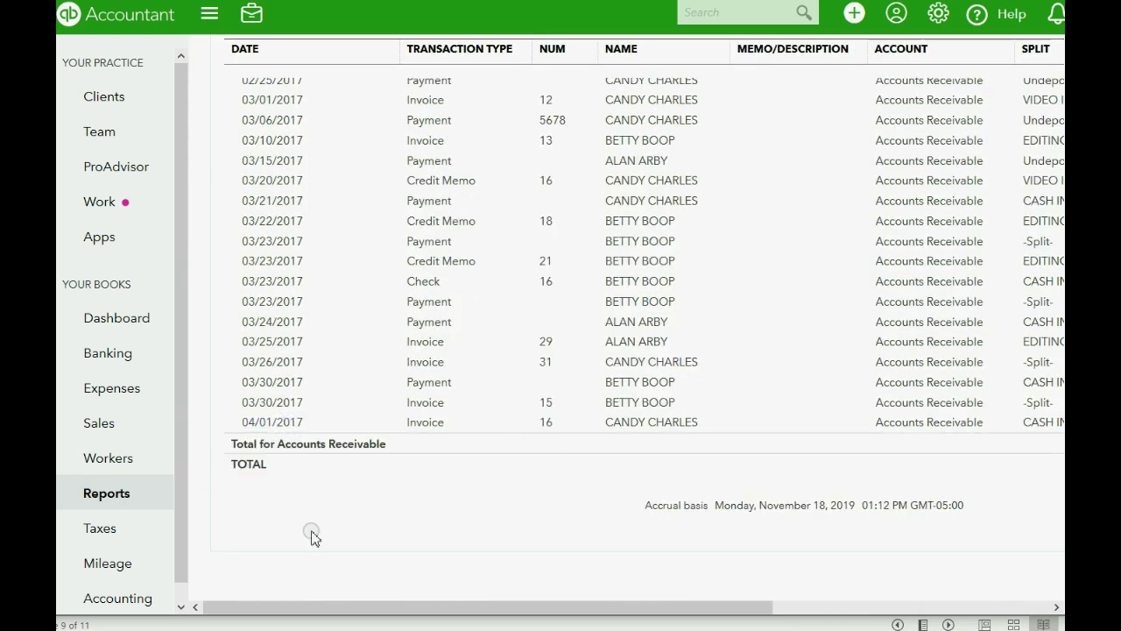
{"action": "left_click_drag", "start_coordinate": [345, 608], "coordinate": [586, 613]}
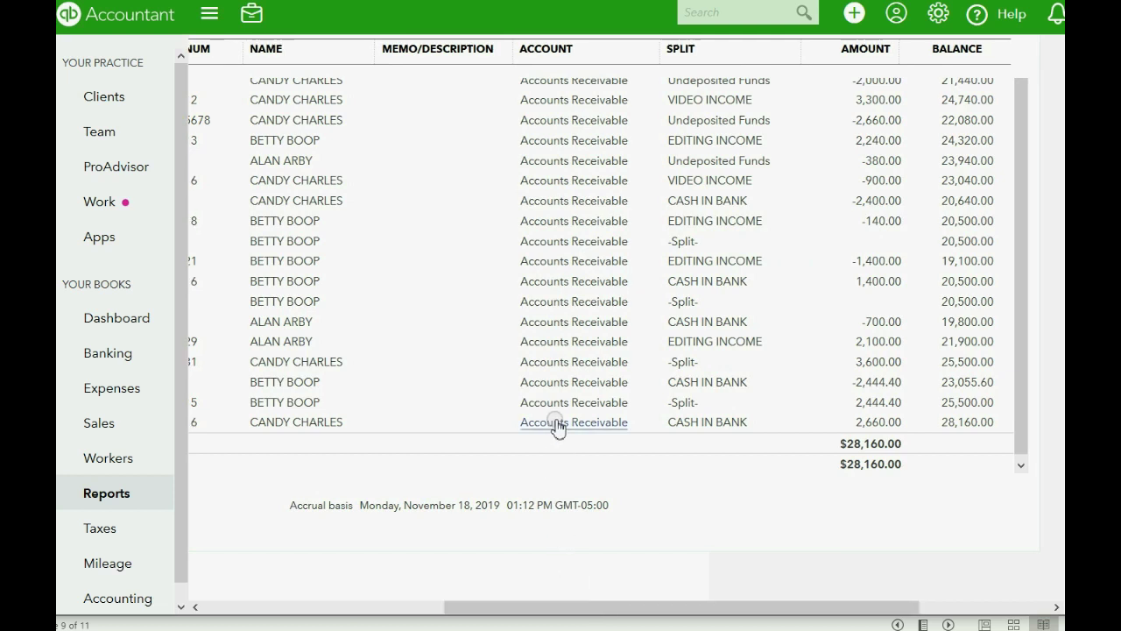
{"action": "left_click", "coordinate": [118, 499]}
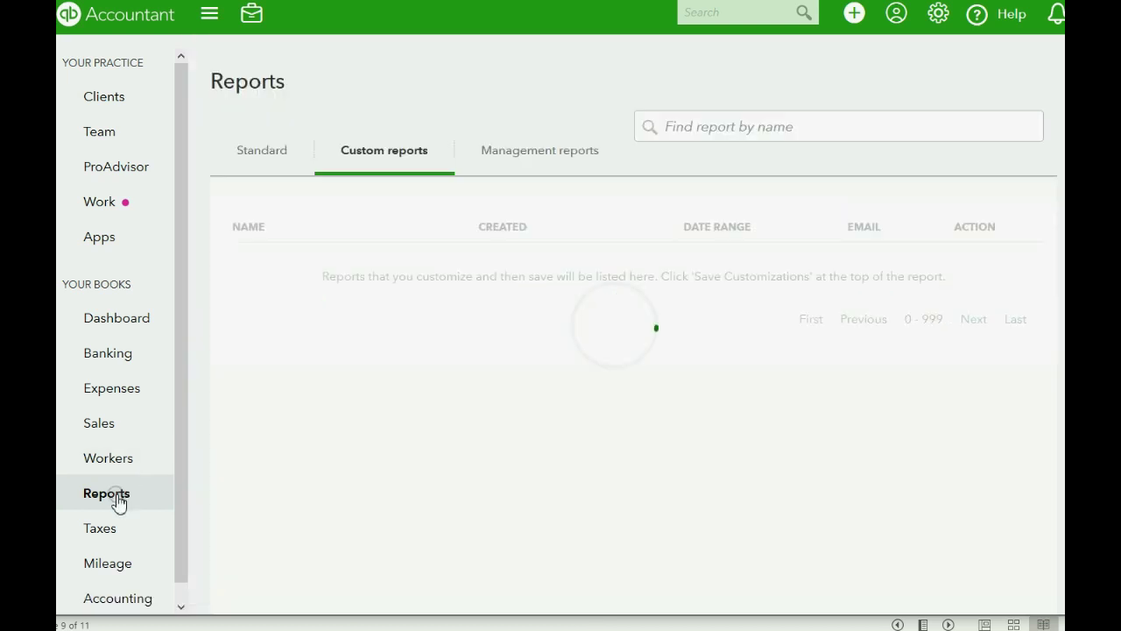
Open the custom Open Invoices report and examine the customer's 04/01/2017 invoice, including its number, terms, due date and open balance
{"action": "left_click", "coordinate": [304, 354]}
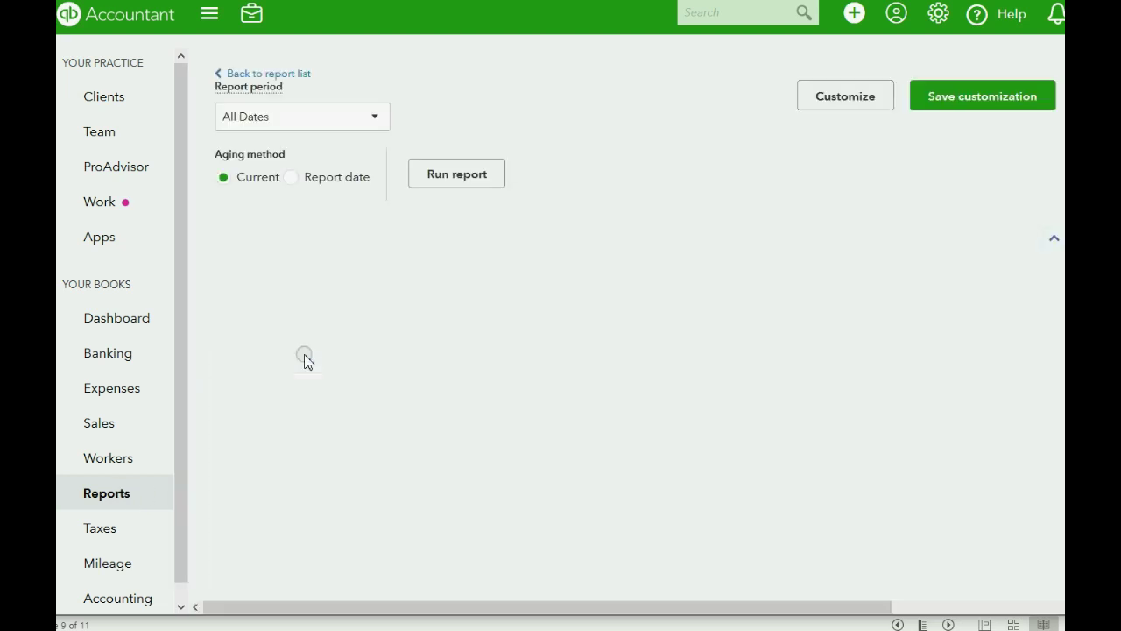
{"action": "scroll", "coordinate": [306, 360], "scroll_direction": "down", "scroll_amount": 4}
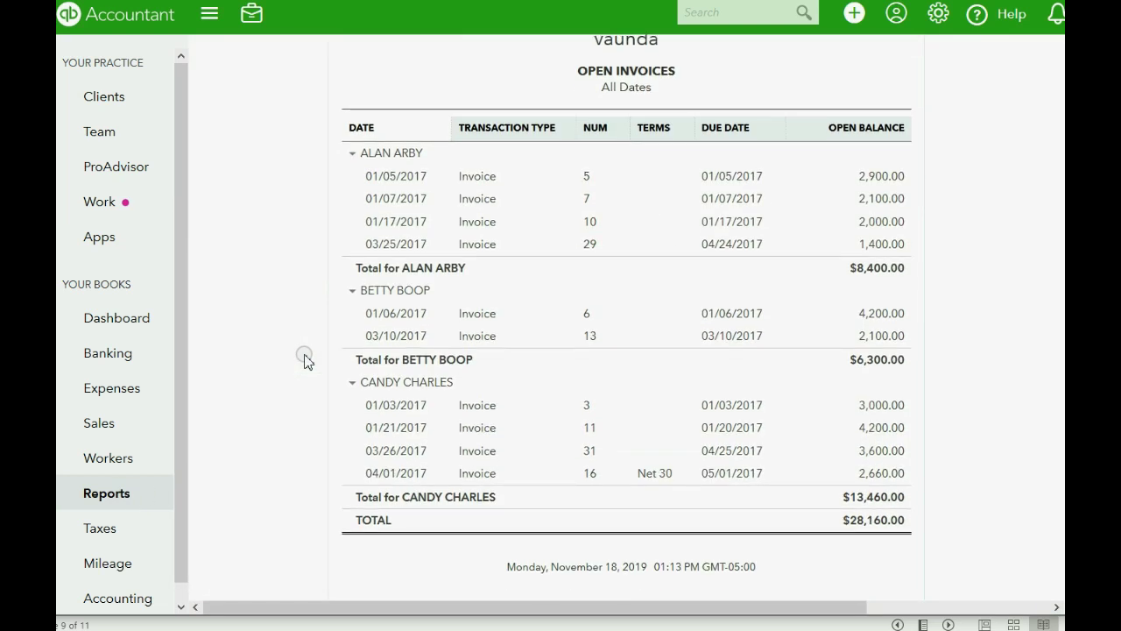
{"action": "left_click", "coordinate": [409, 475]}
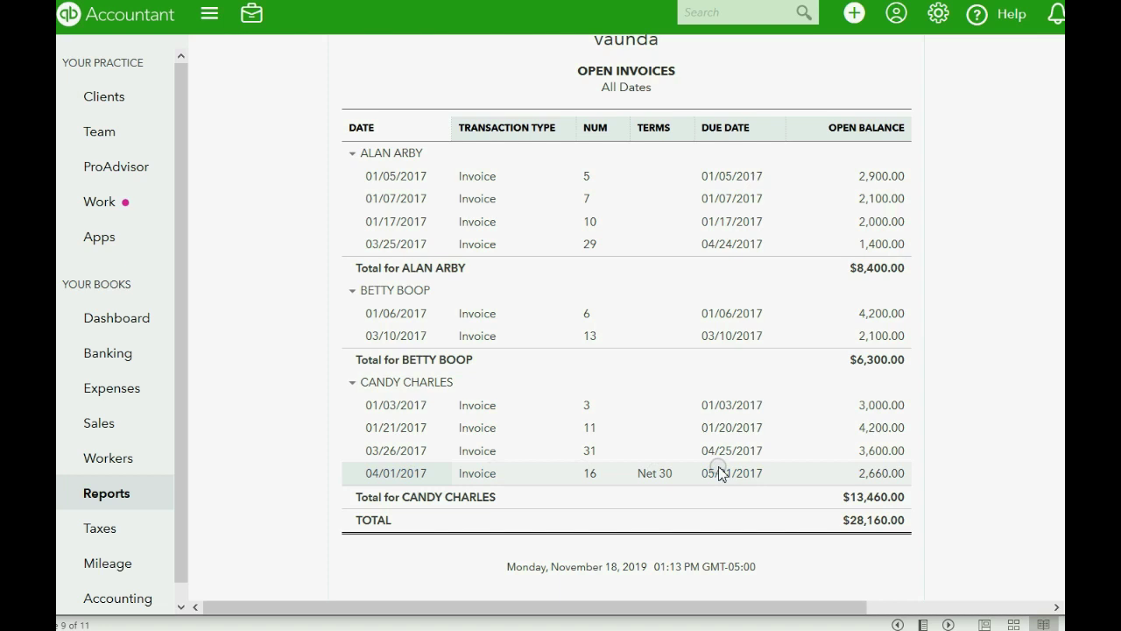
{"action": "key", "text": "alt+Tab"}
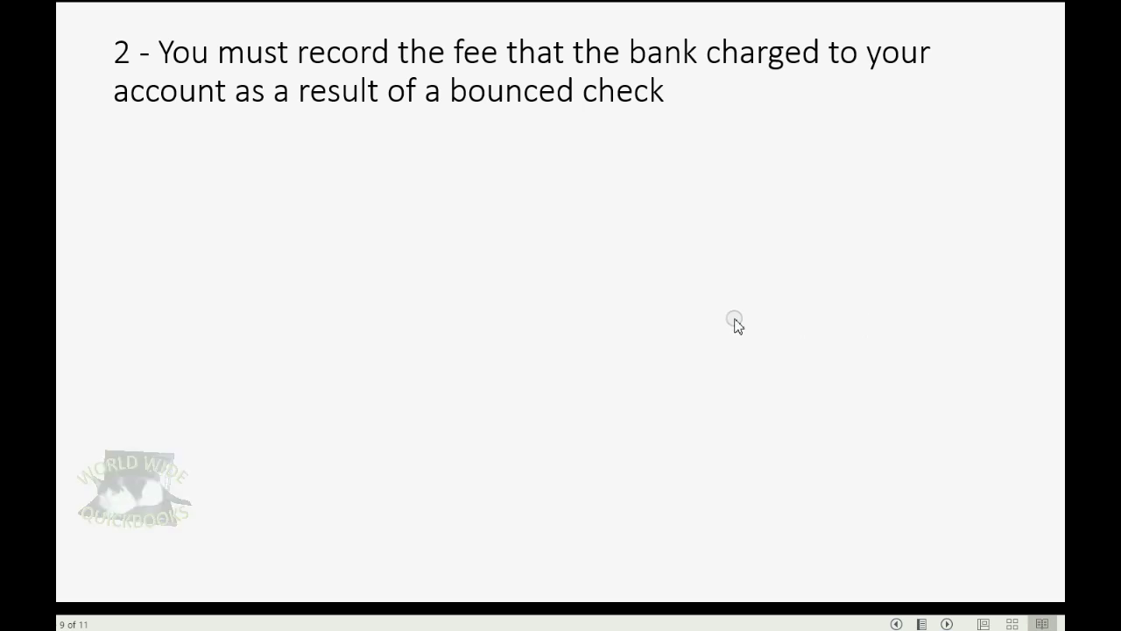
{"action": "key", "text": "space"}
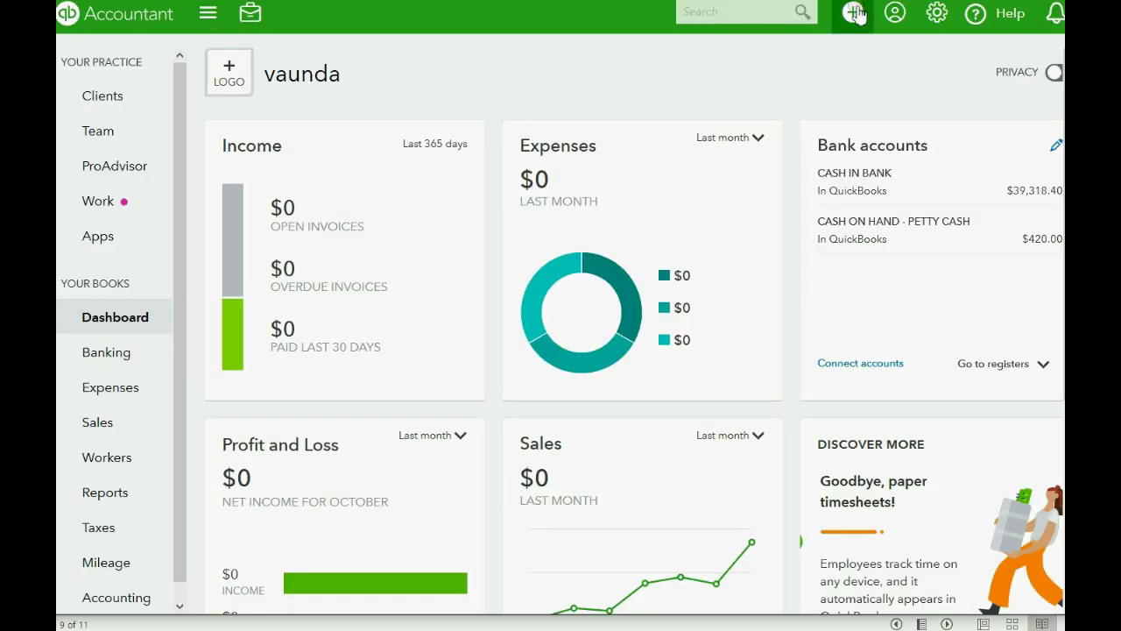
Create a new check with chase bank as the payee
{"action": "left_click", "coordinate": [854, 13]}
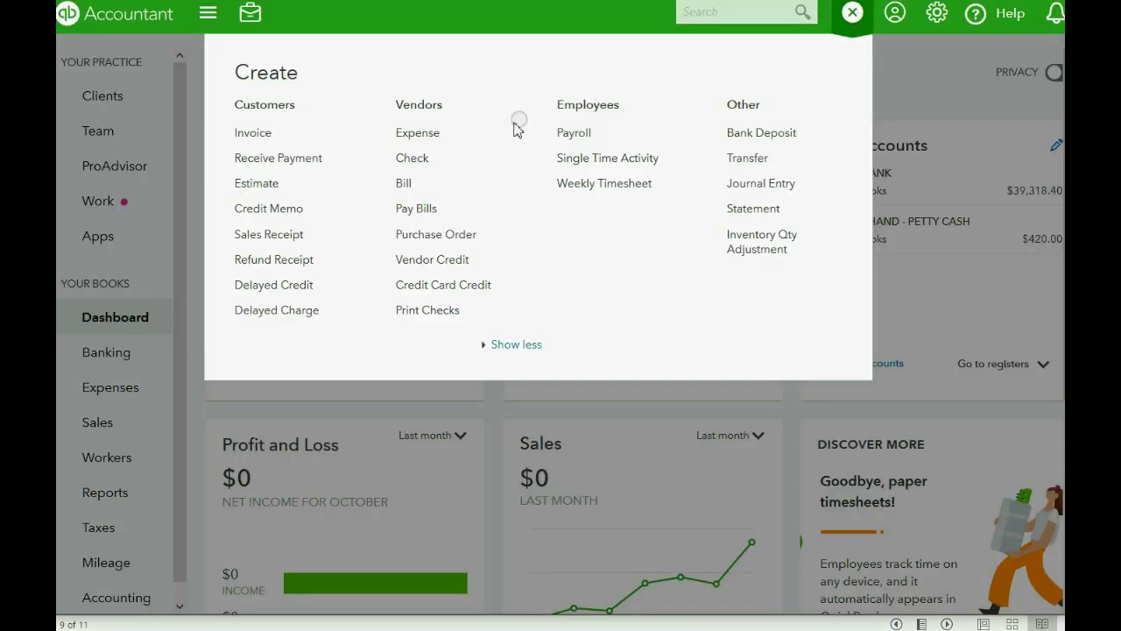
{"action": "left_click", "coordinate": [409, 160]}
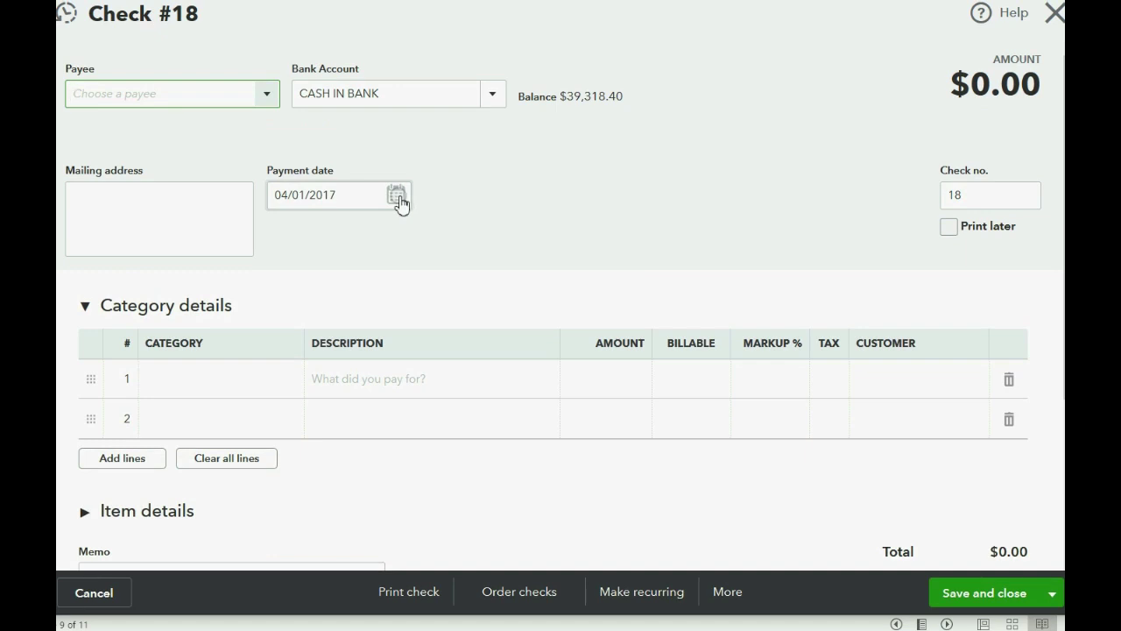
{"action": "left_click", "coordinate": [265, 93]}
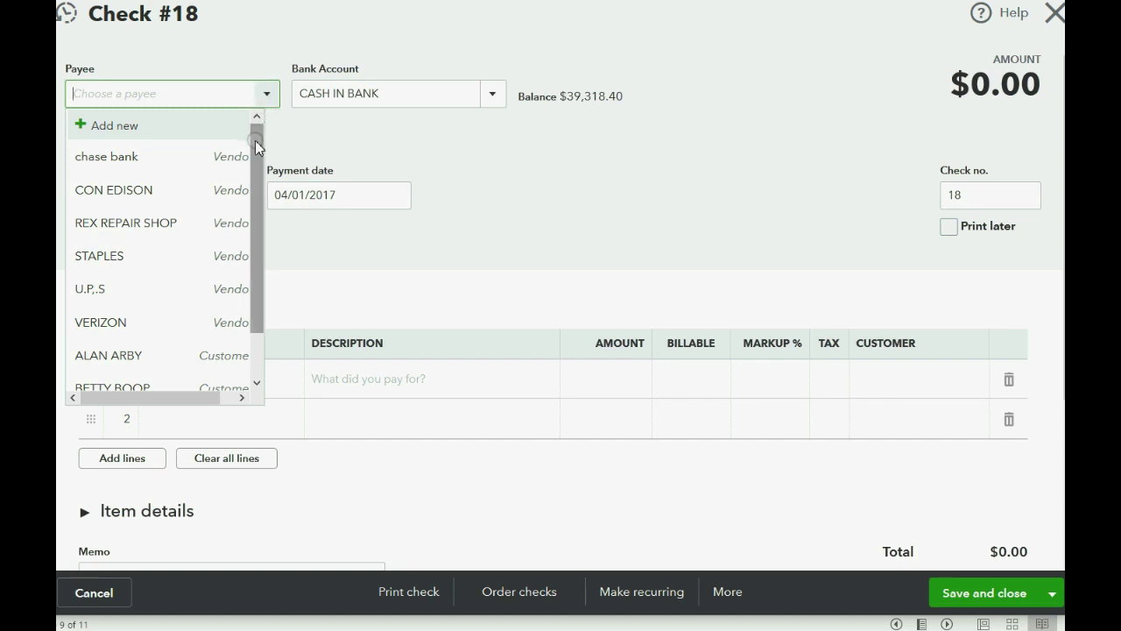
{"action": "scroll", "coordinate": [261, 166], "scroll_direction": "down", "scroll_amount": 1}
{"action": "scroll", "coordinate": [268, 150], "scroll_direction": "up", "scroll_amount": 1}
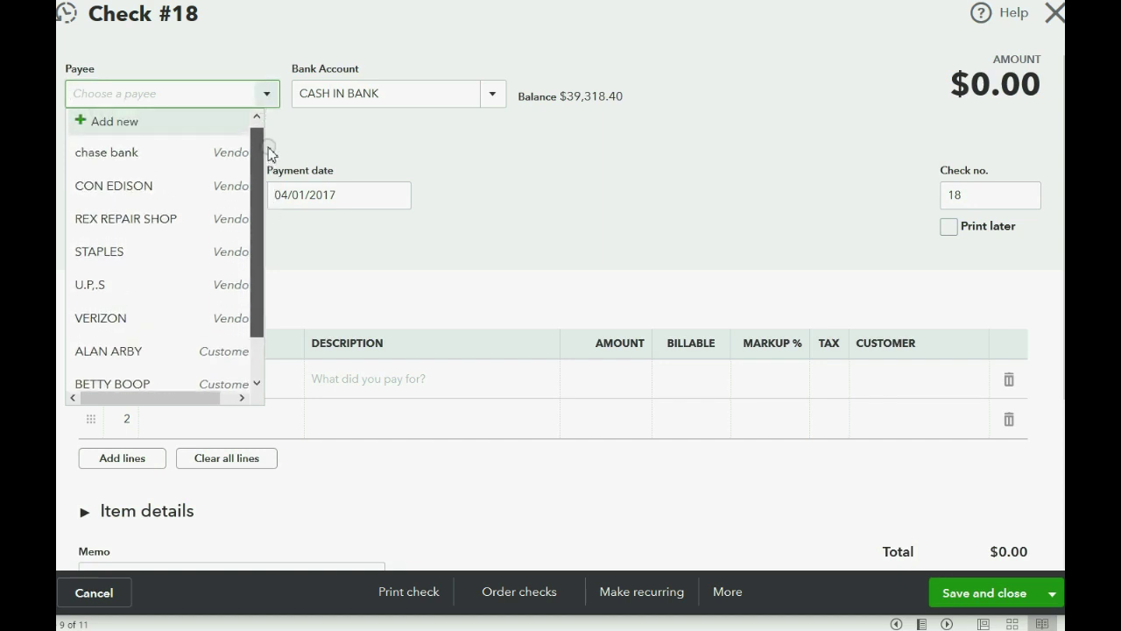
{"action": "left_click", "coordinate": [125, 154]}
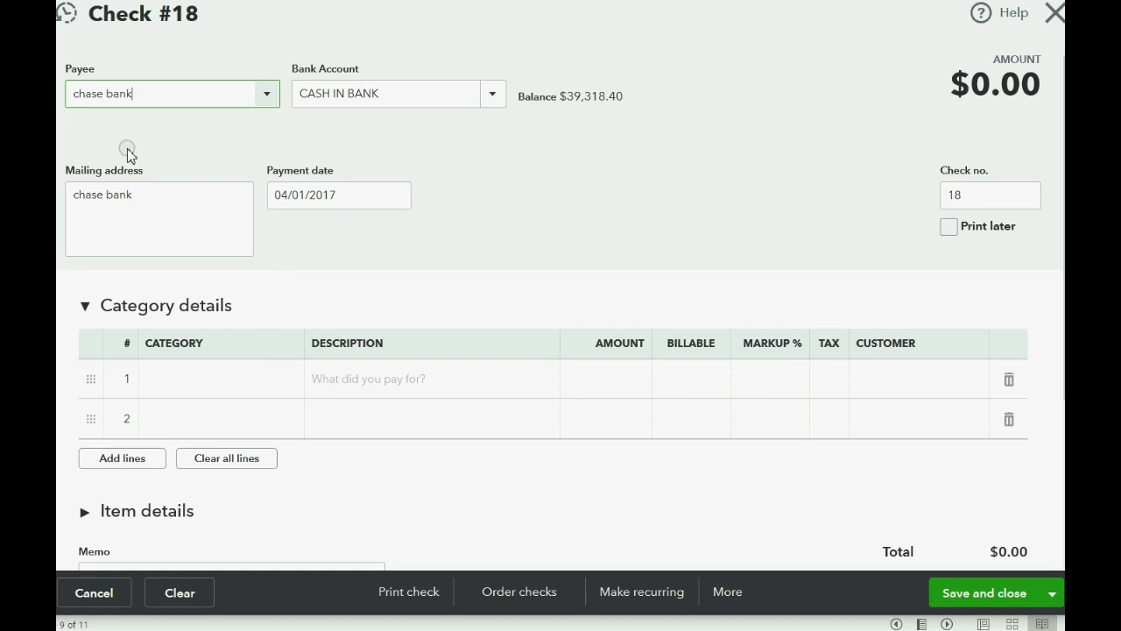
Assign the bank fees expense category to the first line of the check
{"action": "left_click", "coordinate": [231, 385]}
{"action": "left_click", "coordinate": [289, 383]}
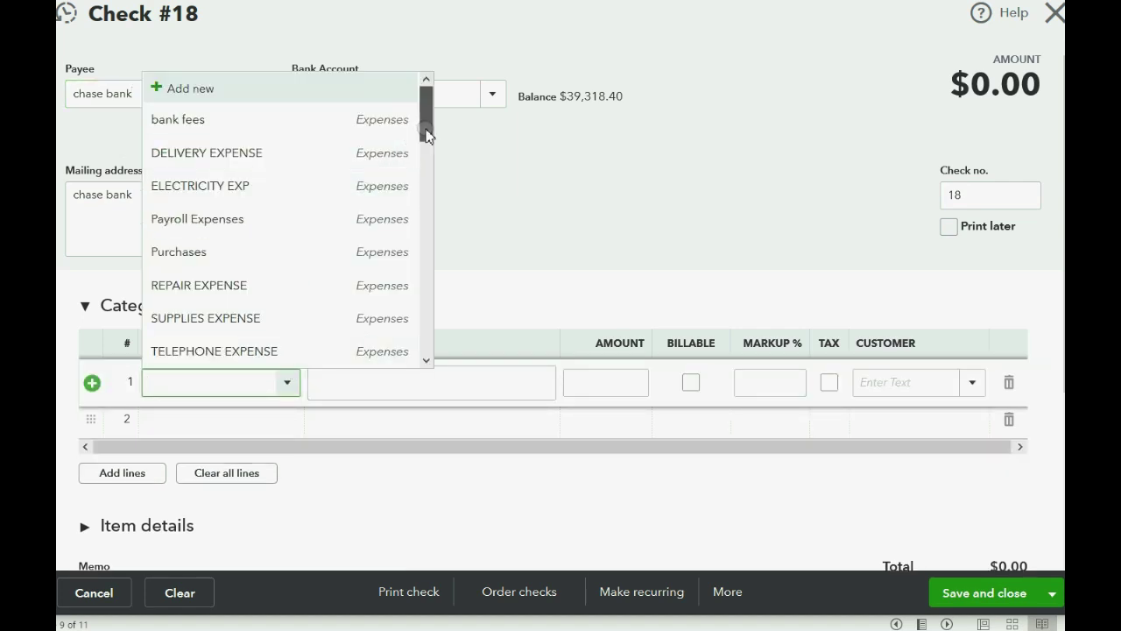
{"action": "scroll", "coordinate": [383, 135], "scroll_direction": "down", "scroll_amount": 1}
{"action": "scroll", "coordinate": [372, 136], "scroll_direction": "up", "scroll_amount": 1}
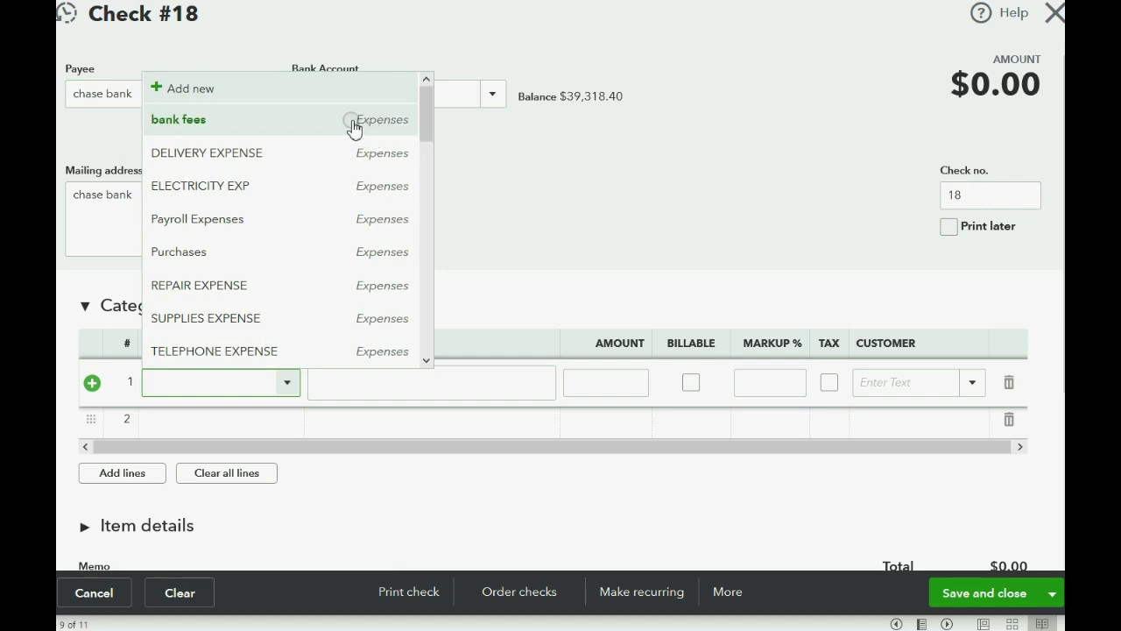
{"action": "left_click", "coordinate": [354, 129]}
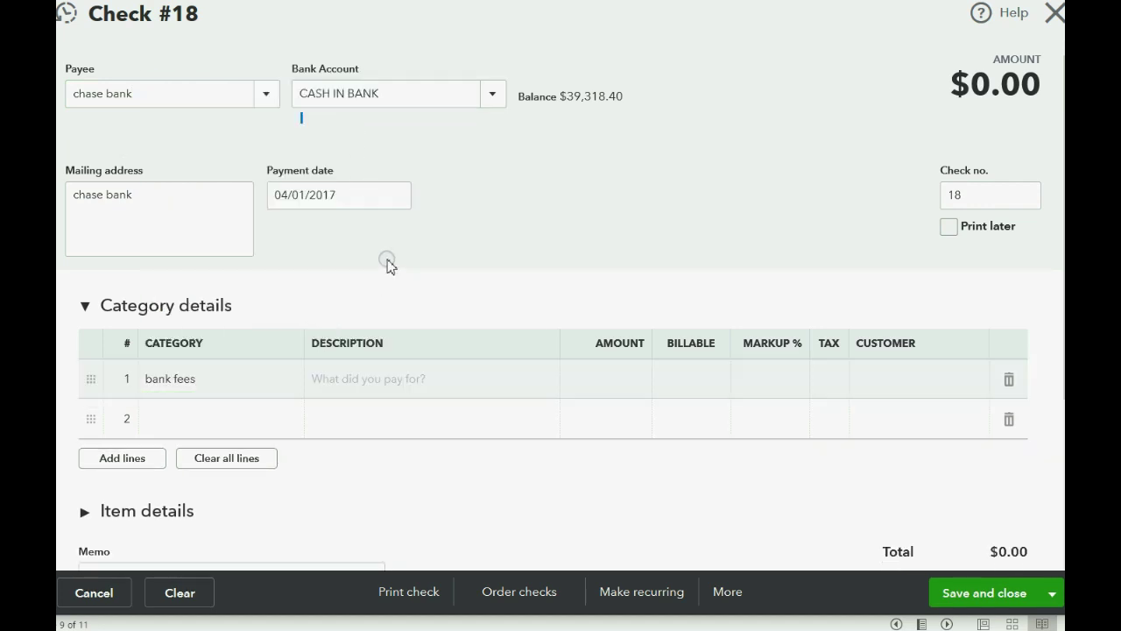
{"action": "left_click", "coordinate": [268, 386]}
{"action": "left_click", "coordinate": [288, 383]}
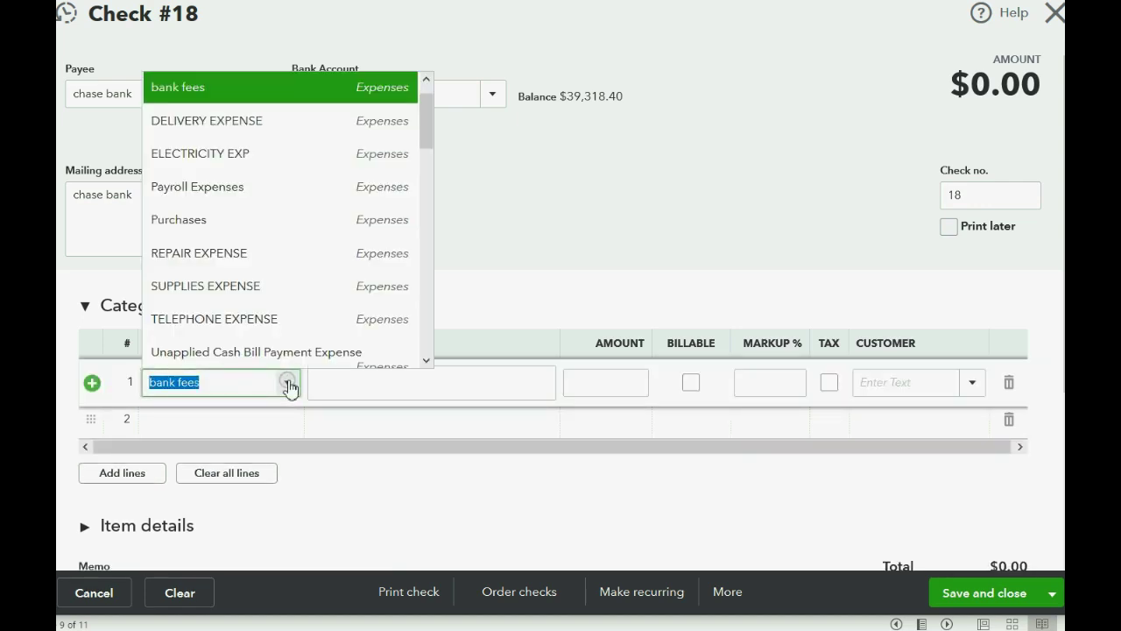
{"action": "left_click", "coordinate": [288, 383]}
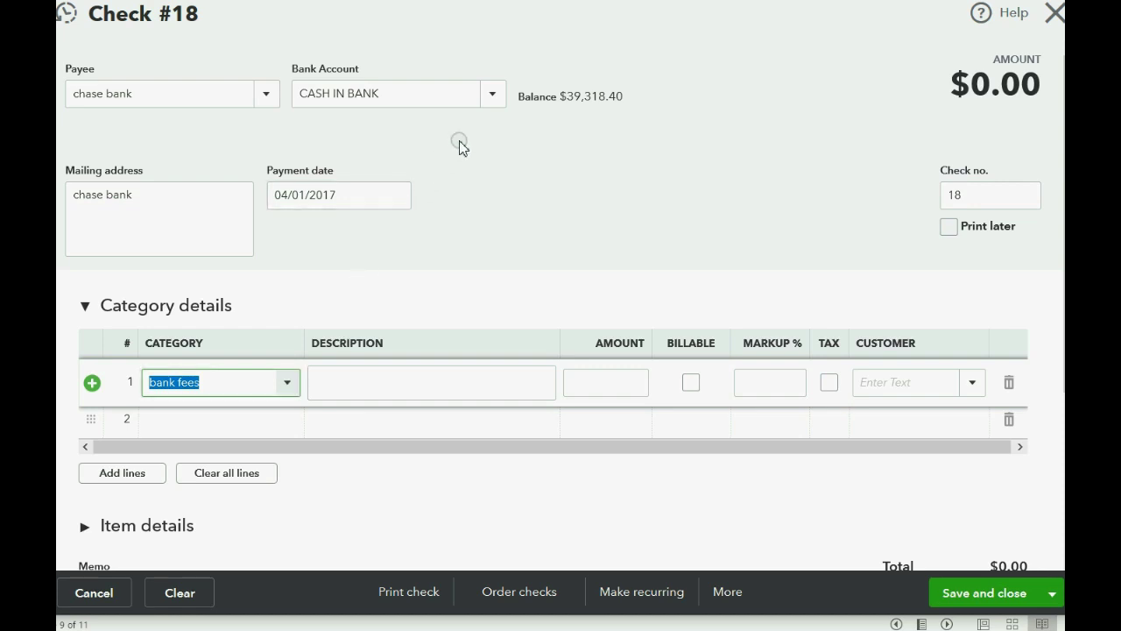
Keep CASH IN BANK as the check's bank account, set the bank fees line amount to 30, and save and close the check
{"action": "left_click", "coordinate": [494, 97]}
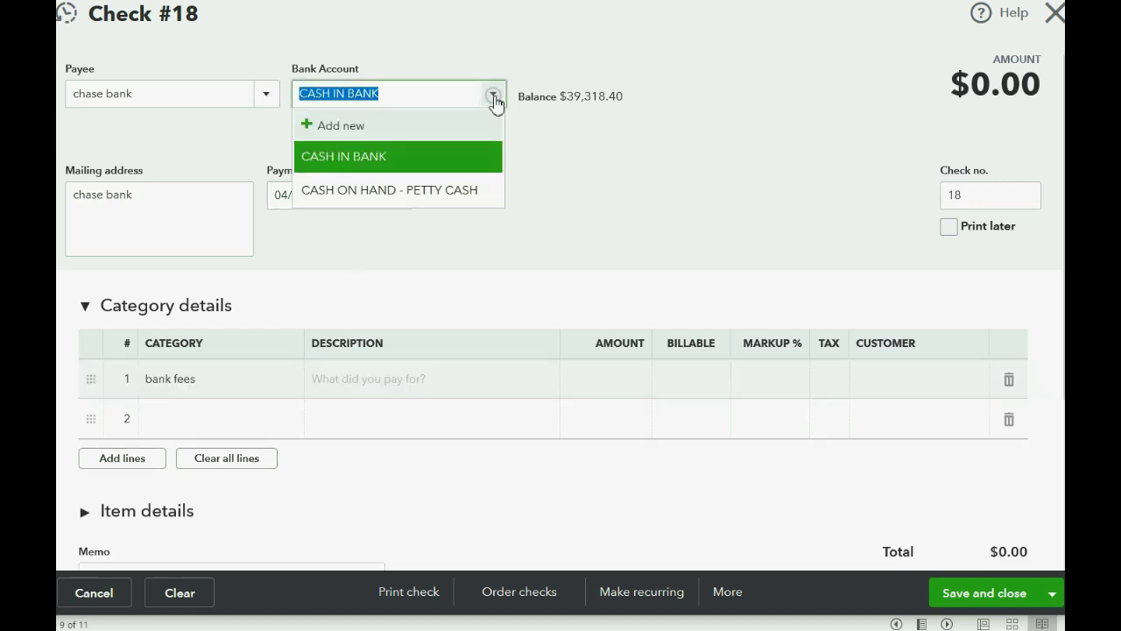
{"action": "left_click", "coordinate": [494, 97]}
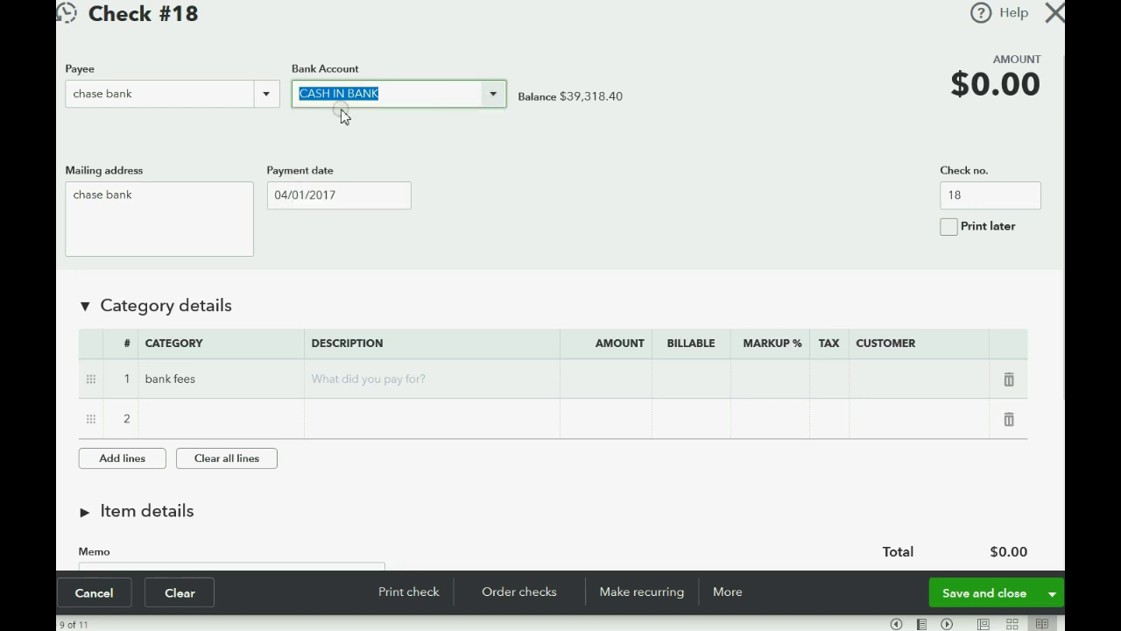
{"action": "left_click", "coordinate": [602, 375]}
{"action": "type", "text": "30"}
{"action": "key", "text": "Tab"}
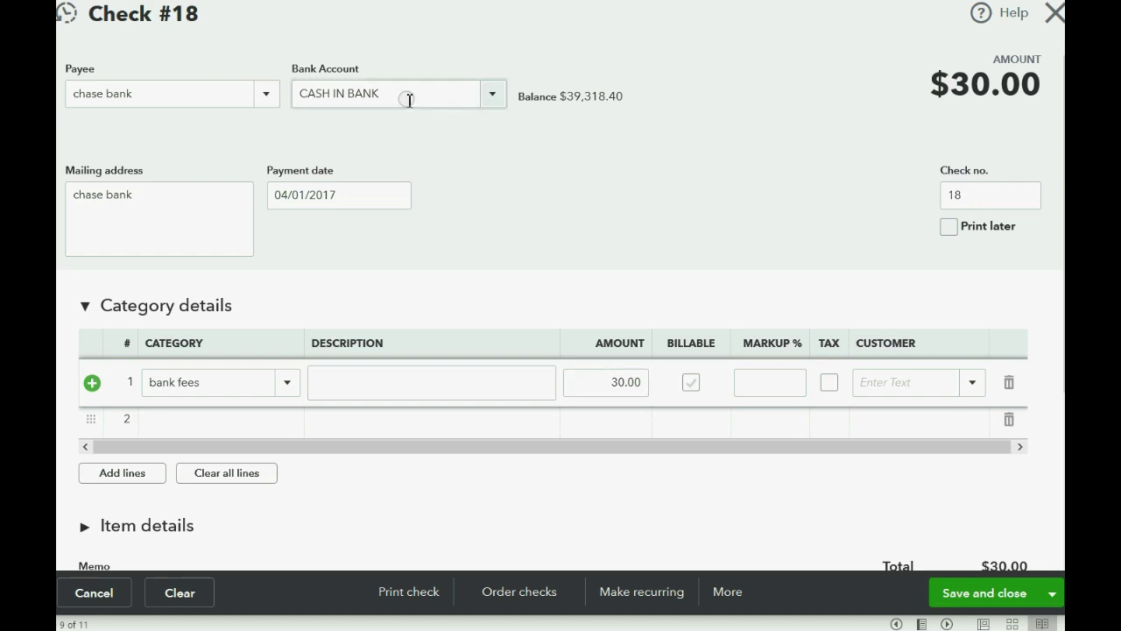
{"action": "left_click", "coordinate": [972, 593]}
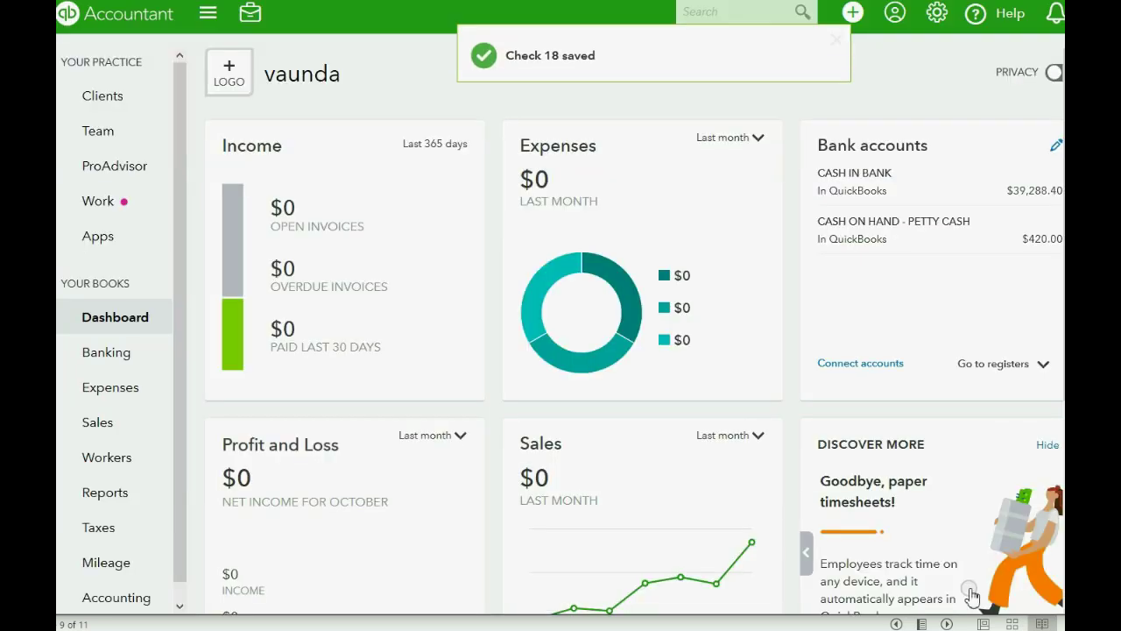
Open the custom "Trial Balance - all" report and examine the CASH IN BANK and bank fees balances
{"action": "left_click", "coordinate": [91, 496]}
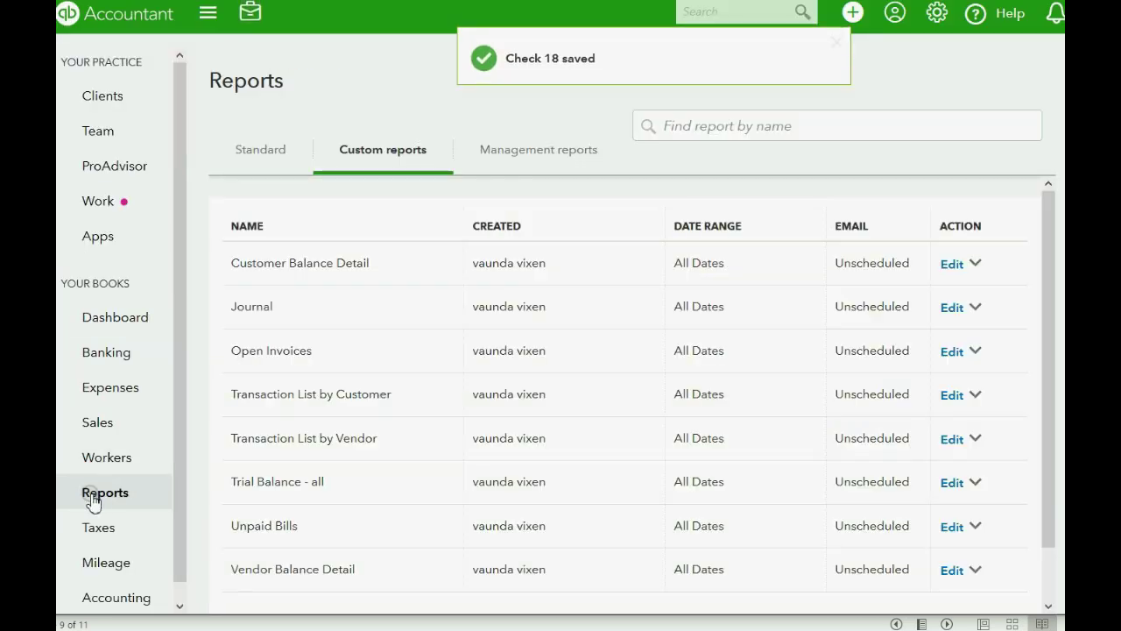
{"action": "left_click", "coordinate": [287, 484]}
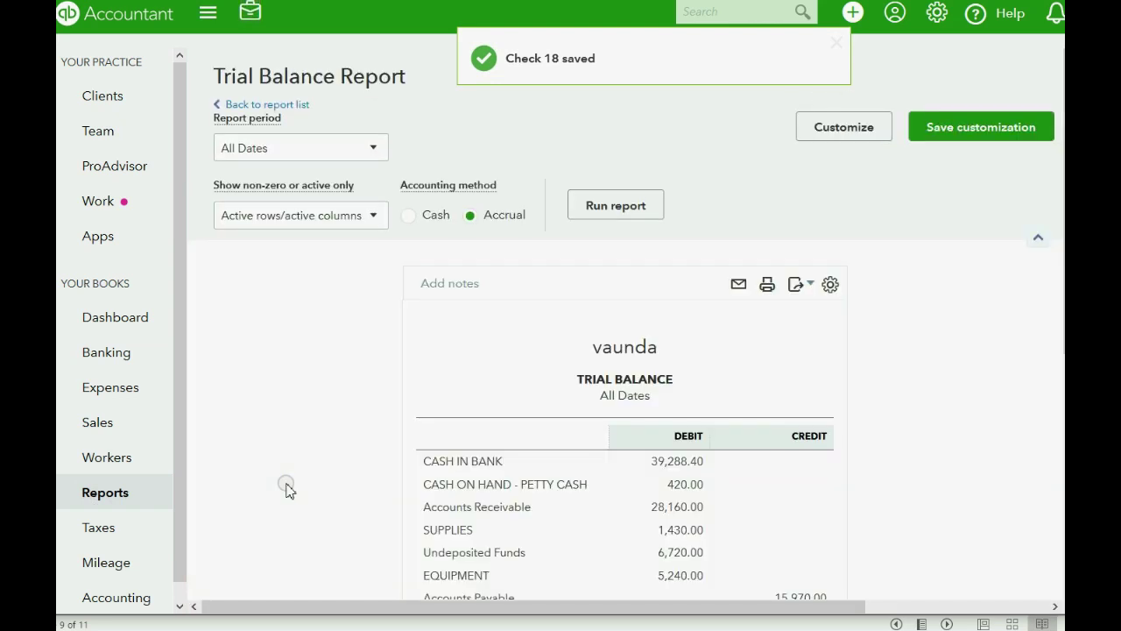
{"action": "scroll", "coordinate": [776, 375], "scroll_direction": "down", "scroll_amount": 5}
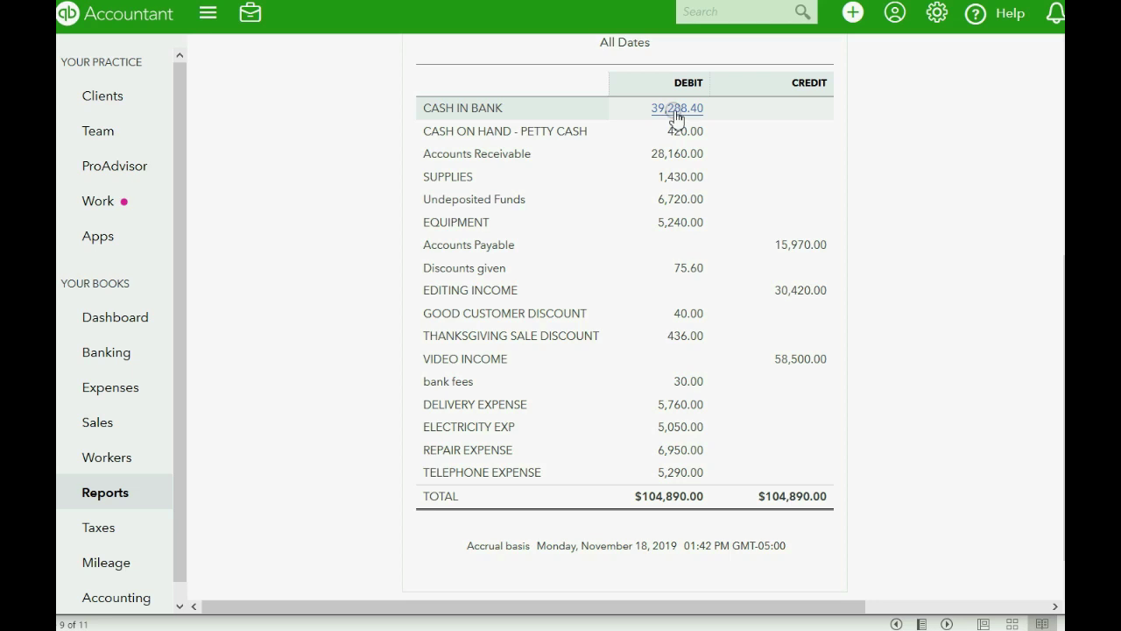
{"action": "left_click", "coordinate": [762, 415]}
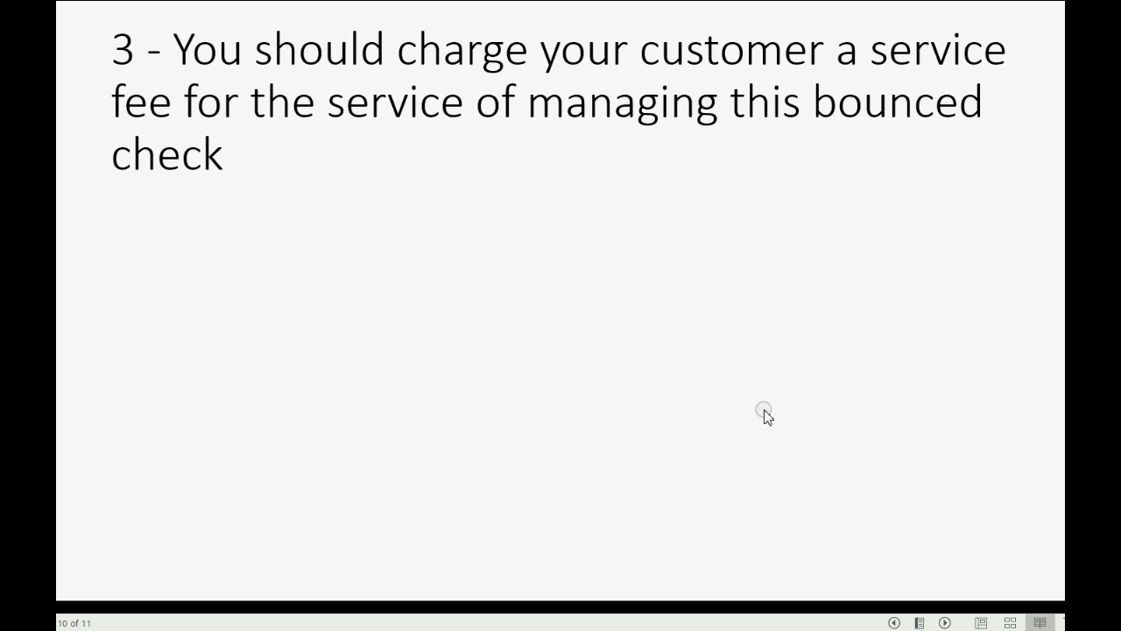
{"action": "left_click", "coordinate": [762, 415]}
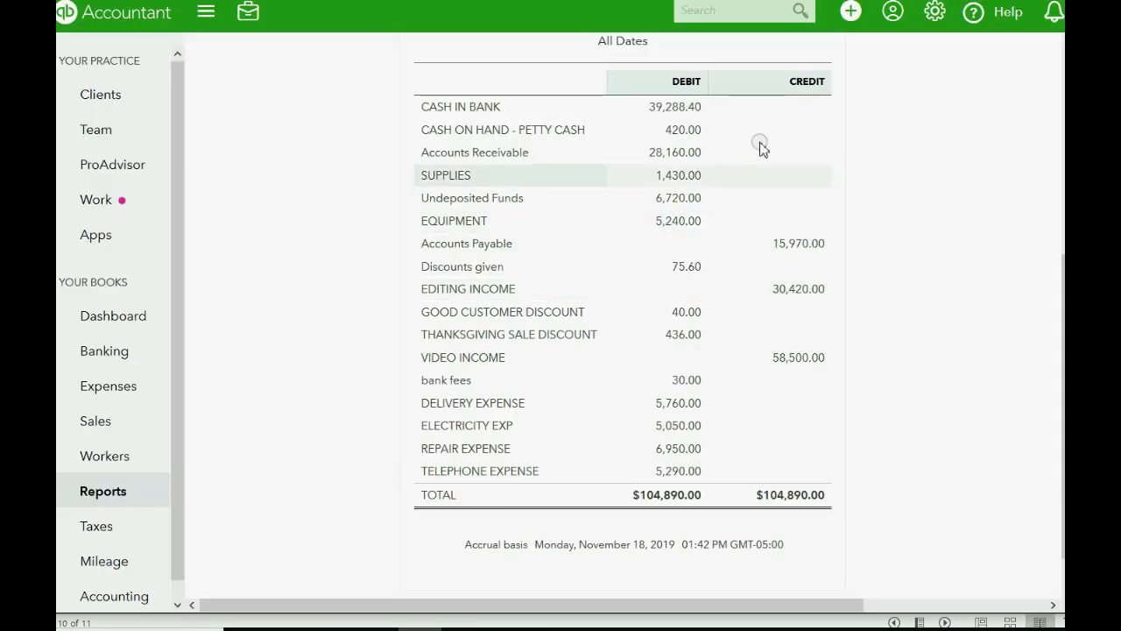
Add a new non-inventory item to the Products and Services list and name it "fee for customer nsf check"
{"action": "left_click", "coordinate": [933, 12]}
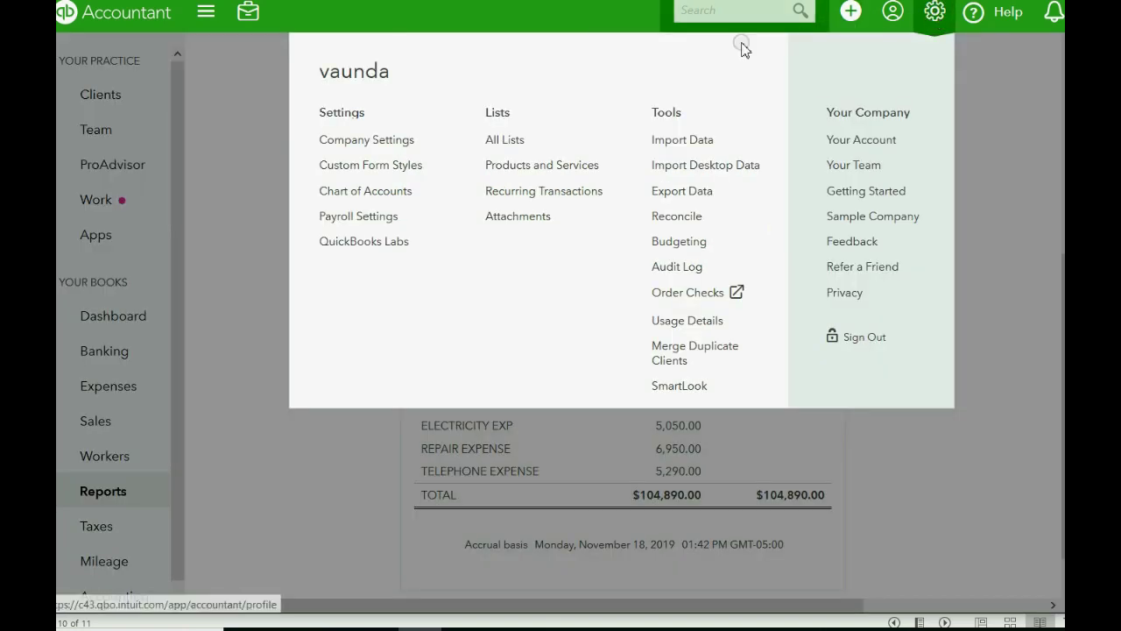
{"action": "left_click", "coordinate": [509, 167]}
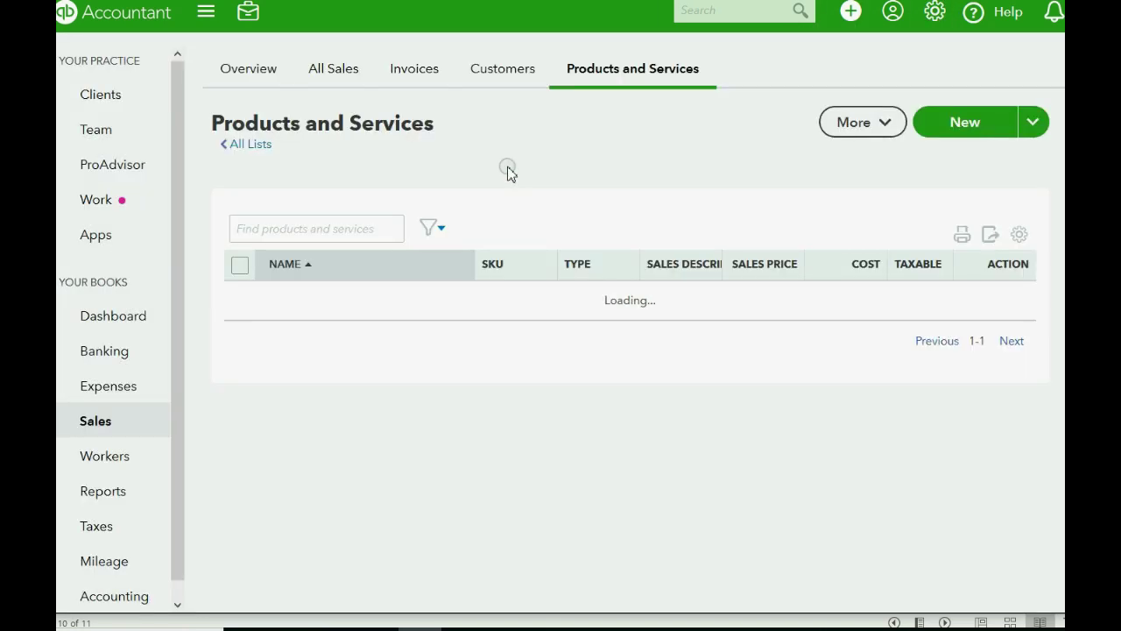
{"action": "left_click", "coordinate": [940, 125]}
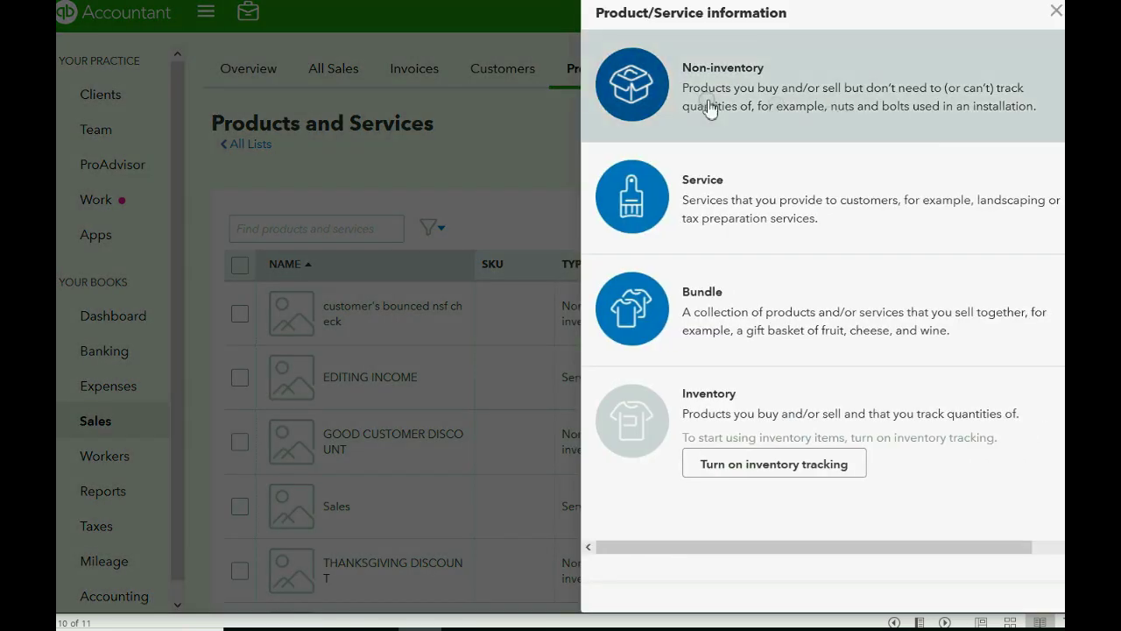
{"action": "left_click", "coordinate": [639, 88]}
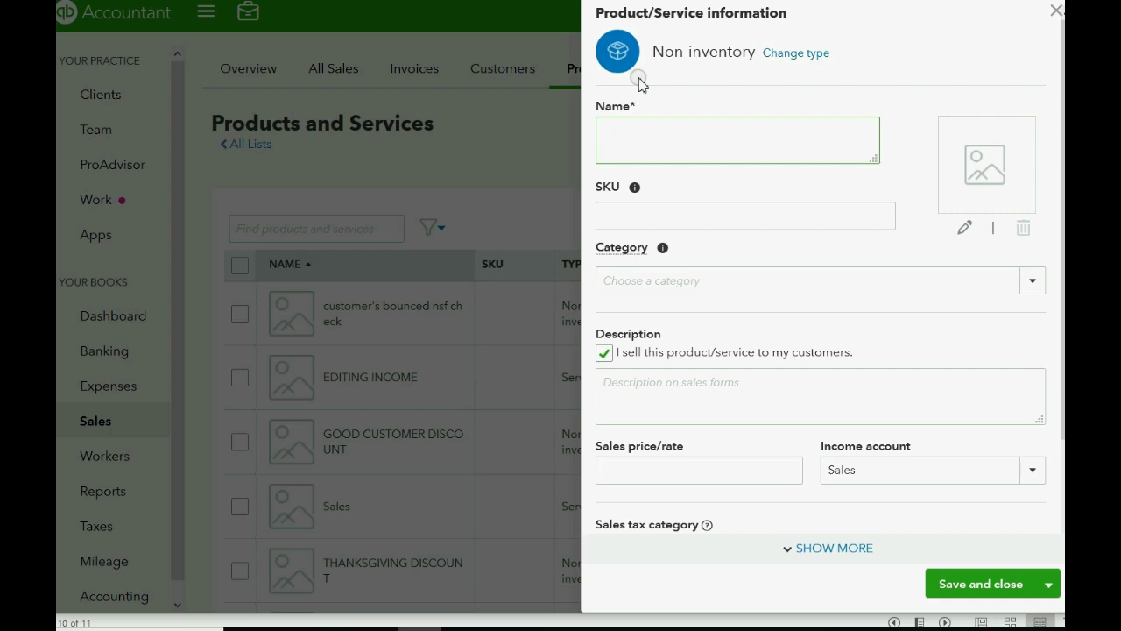
{"action": "type", "text": "fee for customer nsf check"}
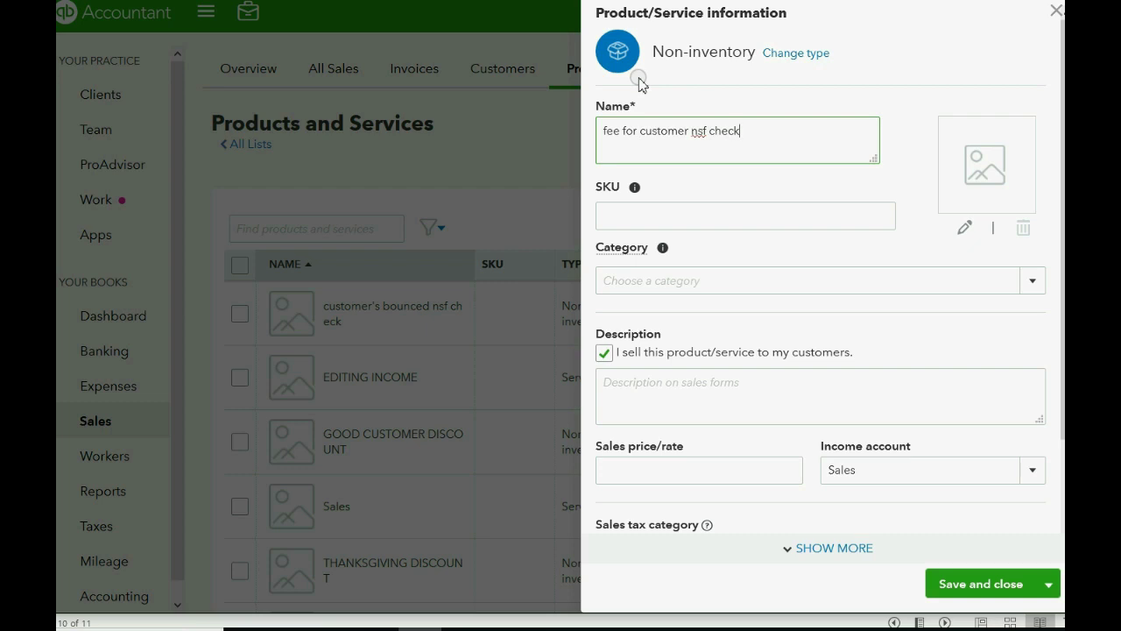
Set the new item's income account to other miscellaneous income
{"action": "left_click", "coordinate": [1033, 473]}
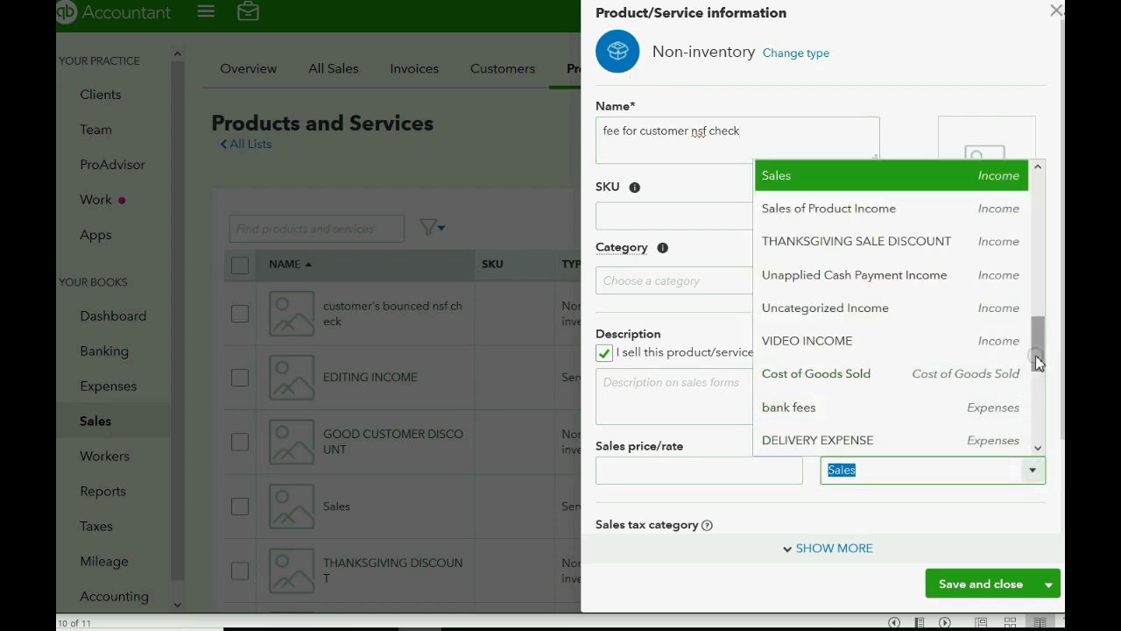
{"action": "left_click_drag", "start_coordinate": [1033, 358], "coordinate": [1032, 435]}
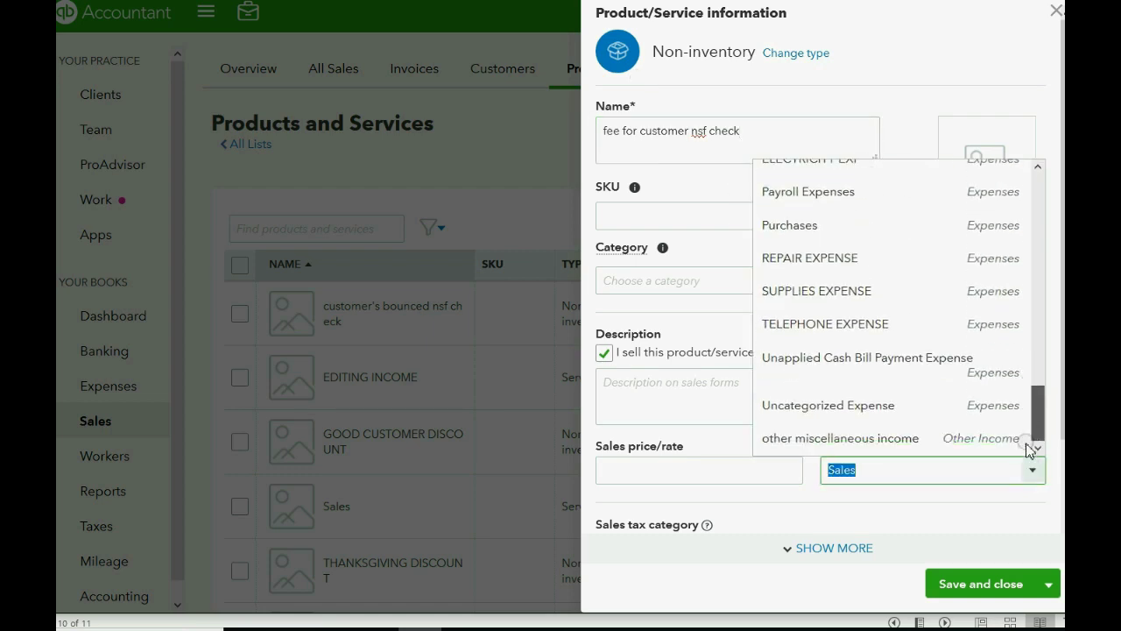
{"action": "left_click", "coordinate": [858, 443]}
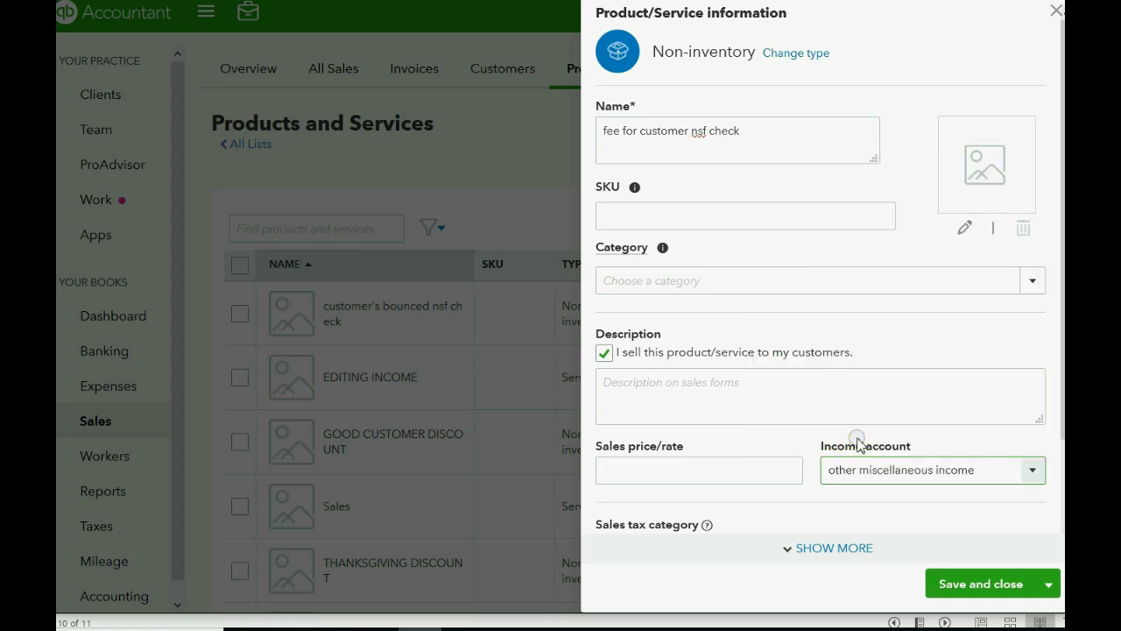
{"action": "left_click", "coordinate": [1031, 470]}
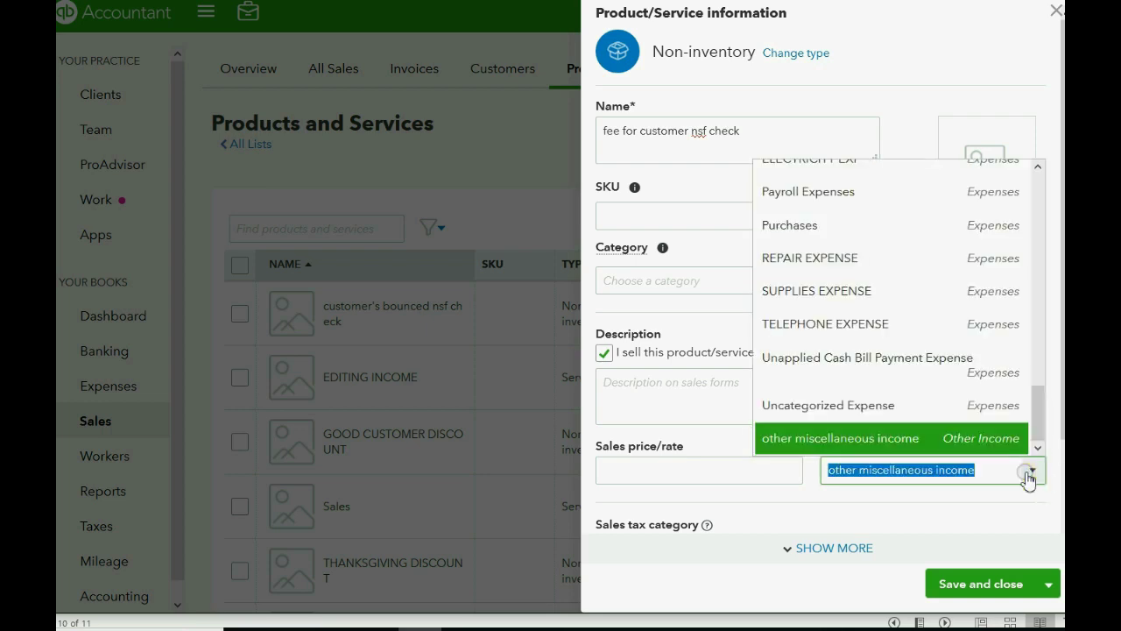
{"action": "left_click_drag", "start_coordinate": [1037, 411], "coordinate": [1037, 189]}
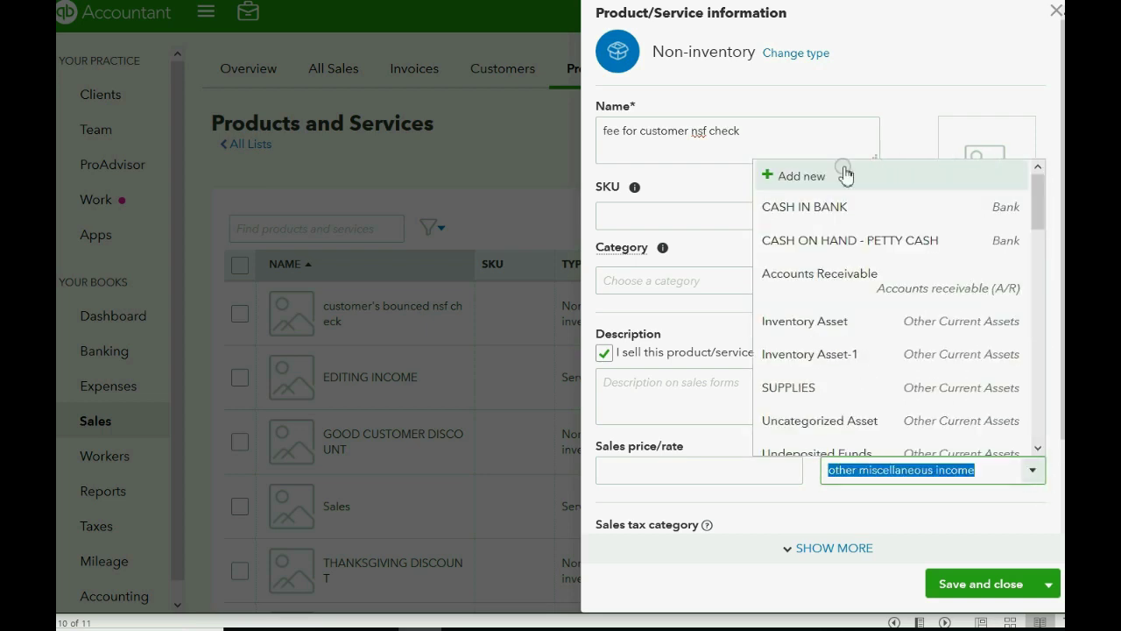
{"action": "left_click", "coordinate": [816, 506]}
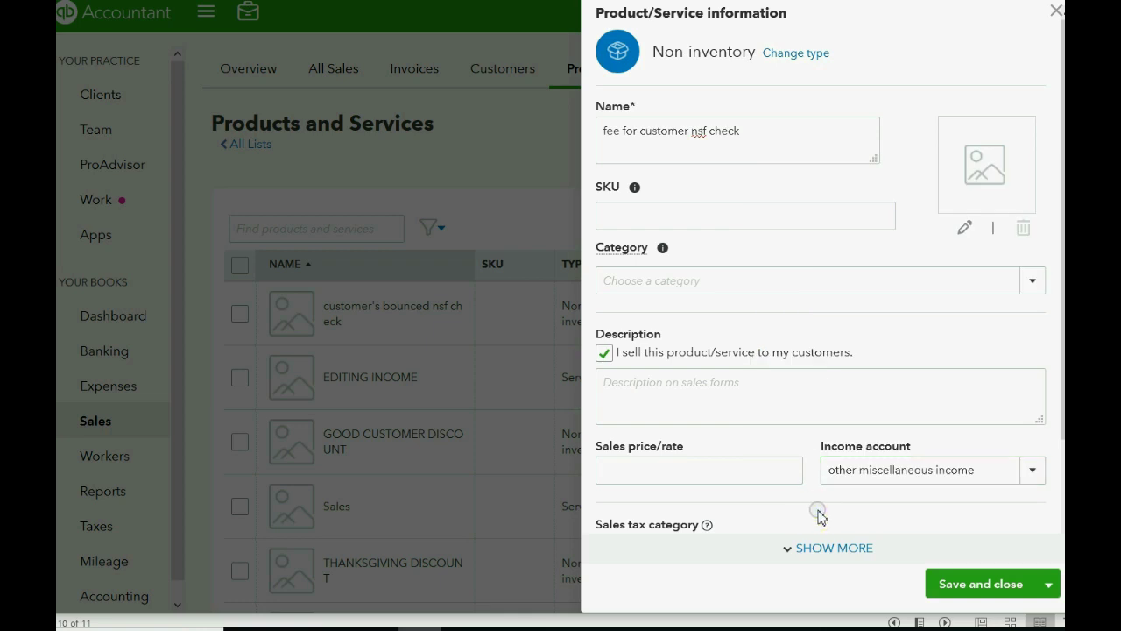
Save and close the new "fee for customer nsf check" item
{"action": "left_click", "coordinate": [965, 583]}
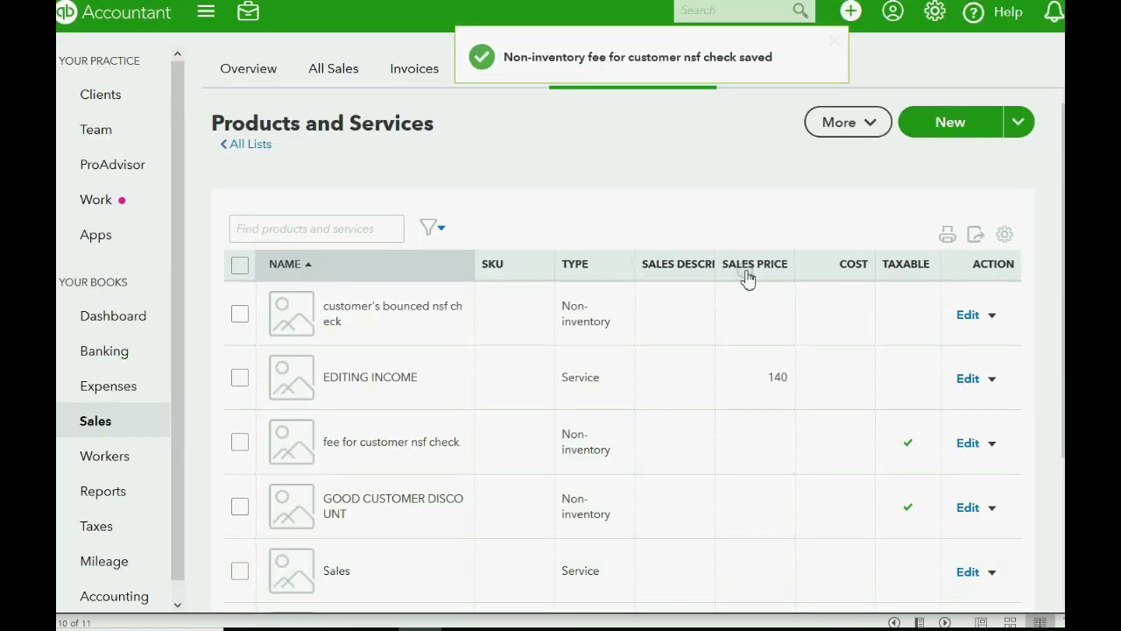
Edit the "customer's bounced nsf check" item, keep its sales tax category as Nontaxable, and save and close it
{"action": "left_click", "coordinate": [989, 317]}
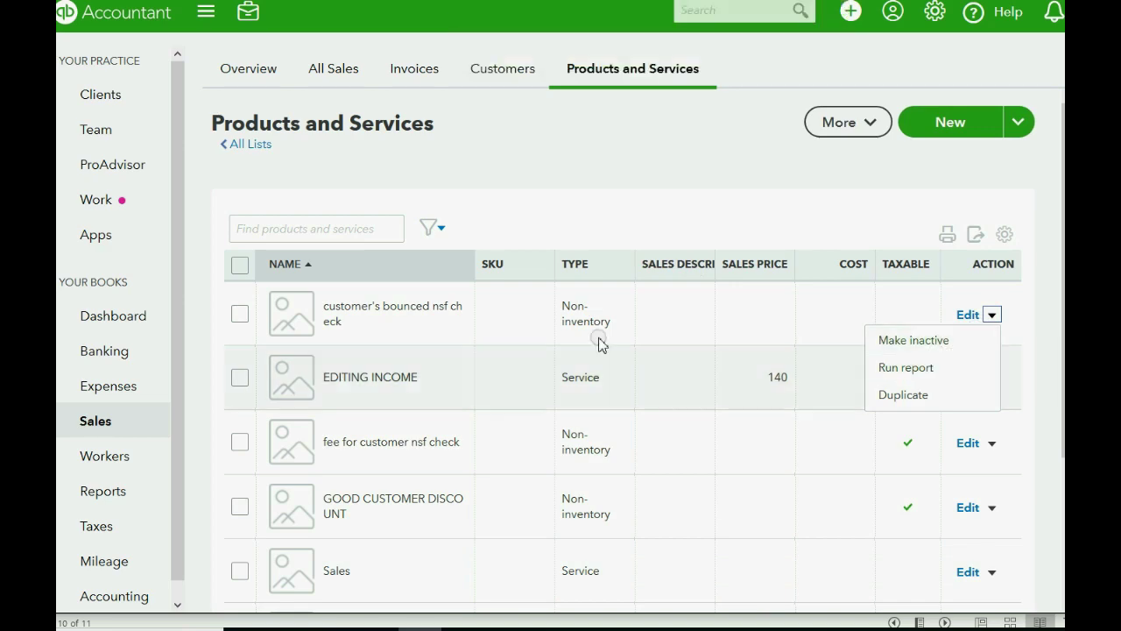
{"action": "left_click", "coordinate": [968, 315]}
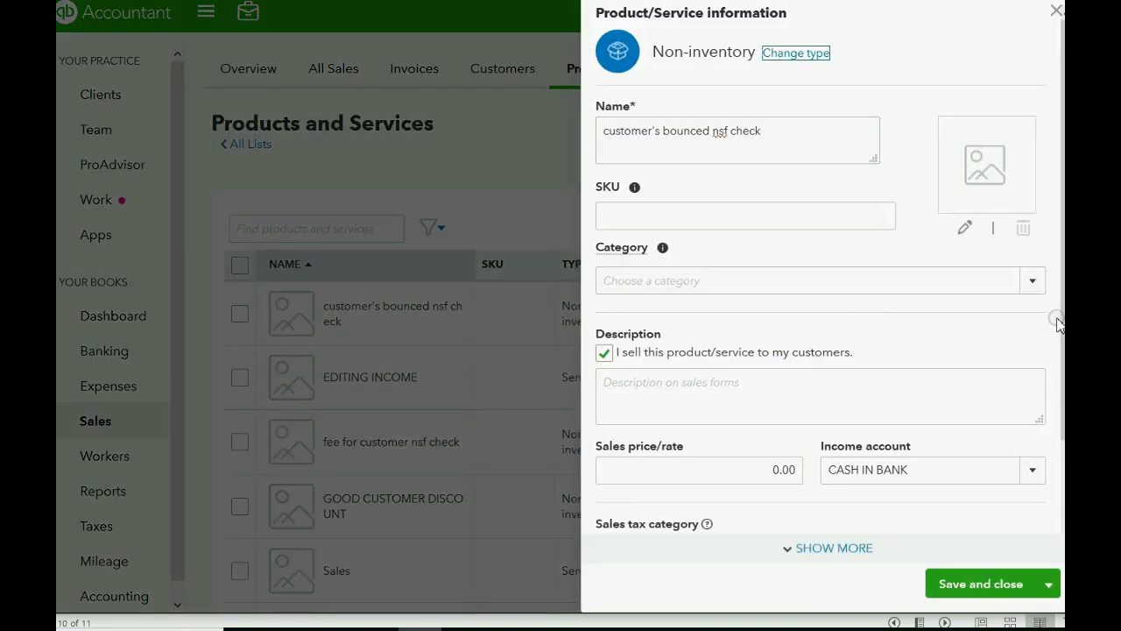
{"action": "left_click_drag", "start_coordinate": [1061, 311], "coordinate": [1055, 490]}
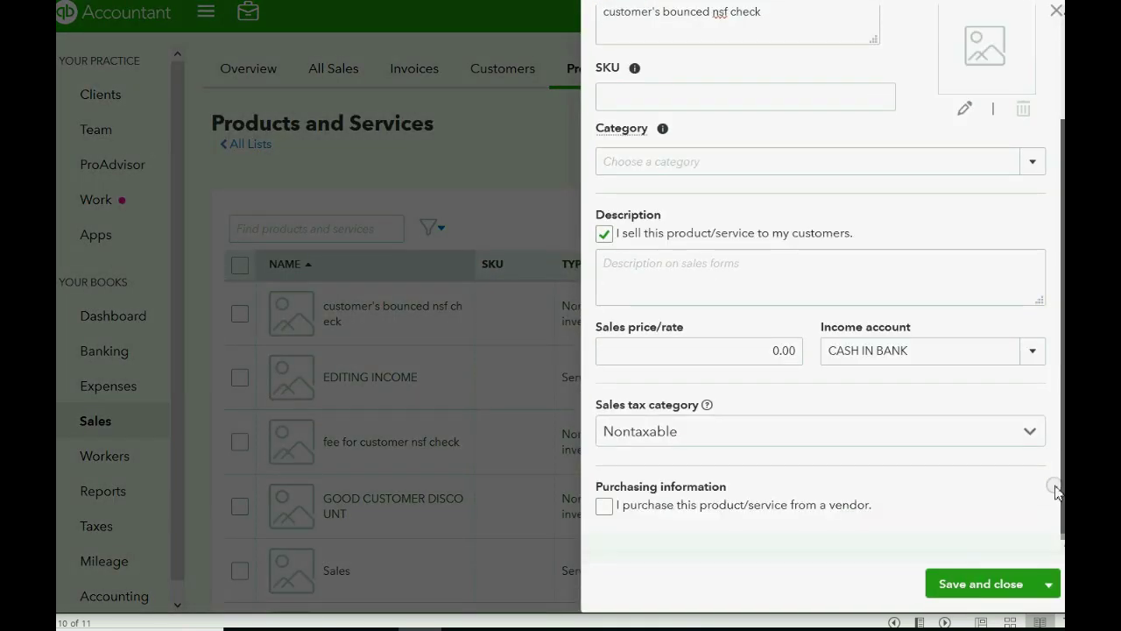
{"action": "left_click", "coordinate": [933, 428]}
{"action": "left_click", "coordinate": [806, 498]}
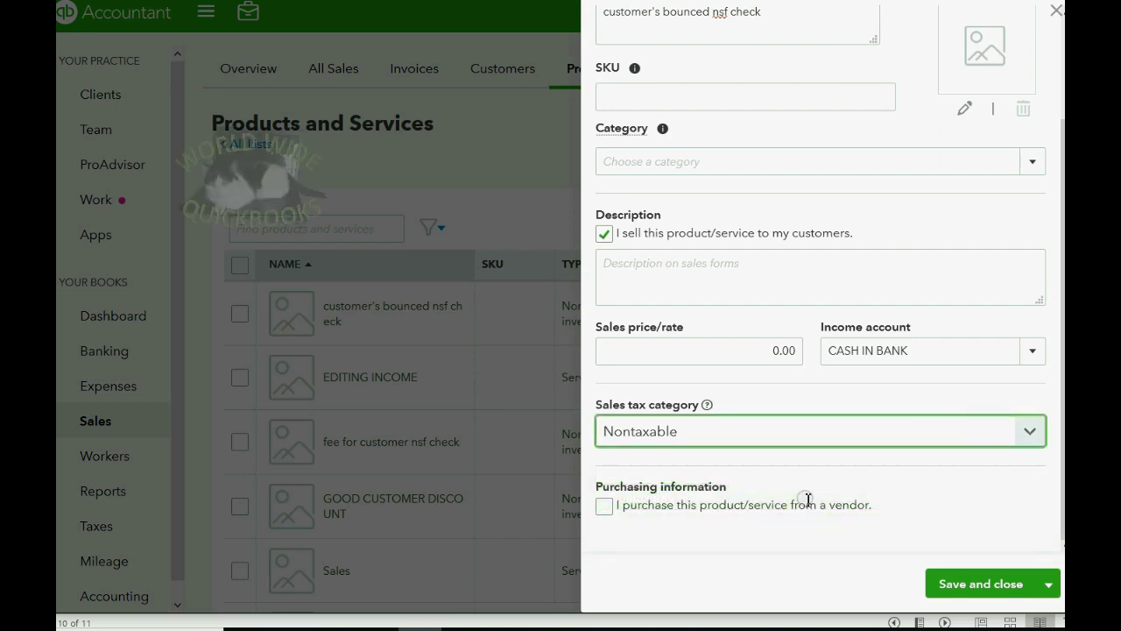
{"action": "left_click", "coordinate": [951, 591]}
{"action": "scroll", "coordinate": [952, 596], "scroll_direction": "down", "scroll_amount": 3}
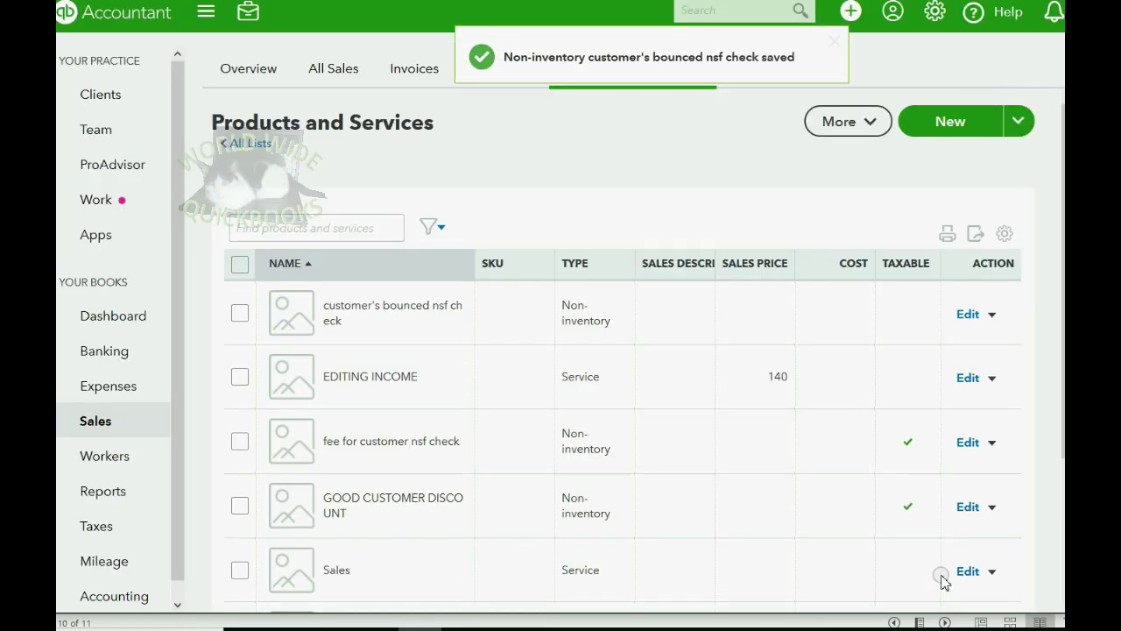
{"action": "scroll", "coordinate": [941, 579], "scroll_direction": "up", "scroll_amount": 3}
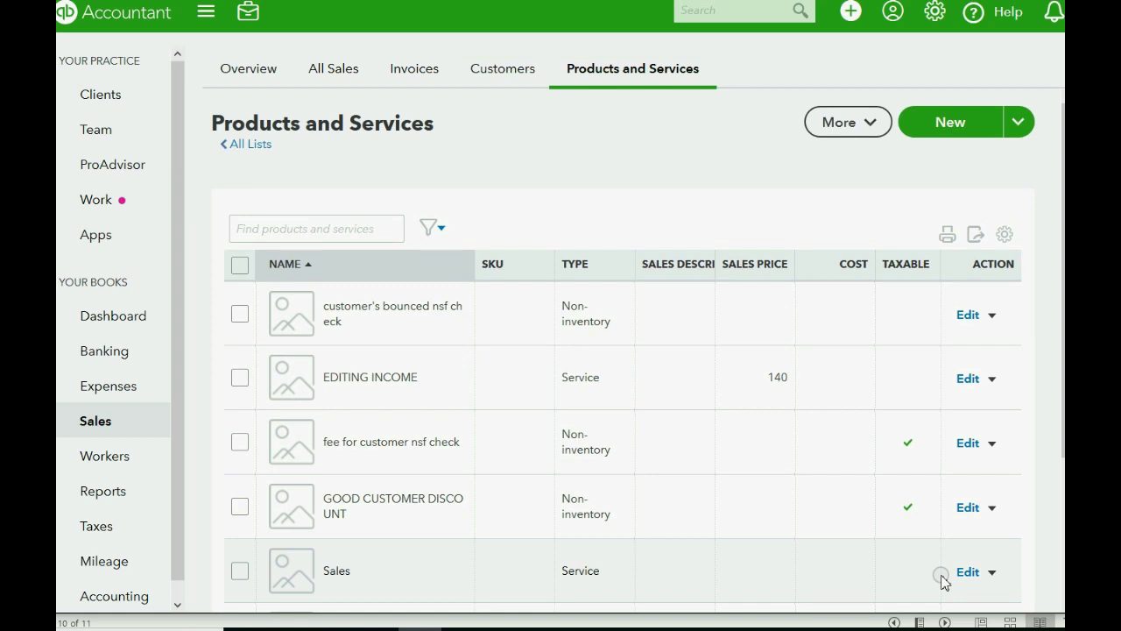
Create a new invoice dated 04/01/2017 for the third customer in the customer list
{"action": "left_click", "coordinate": [851, 11]}
{"action": "left_click", "coordinate": [257, 136]}
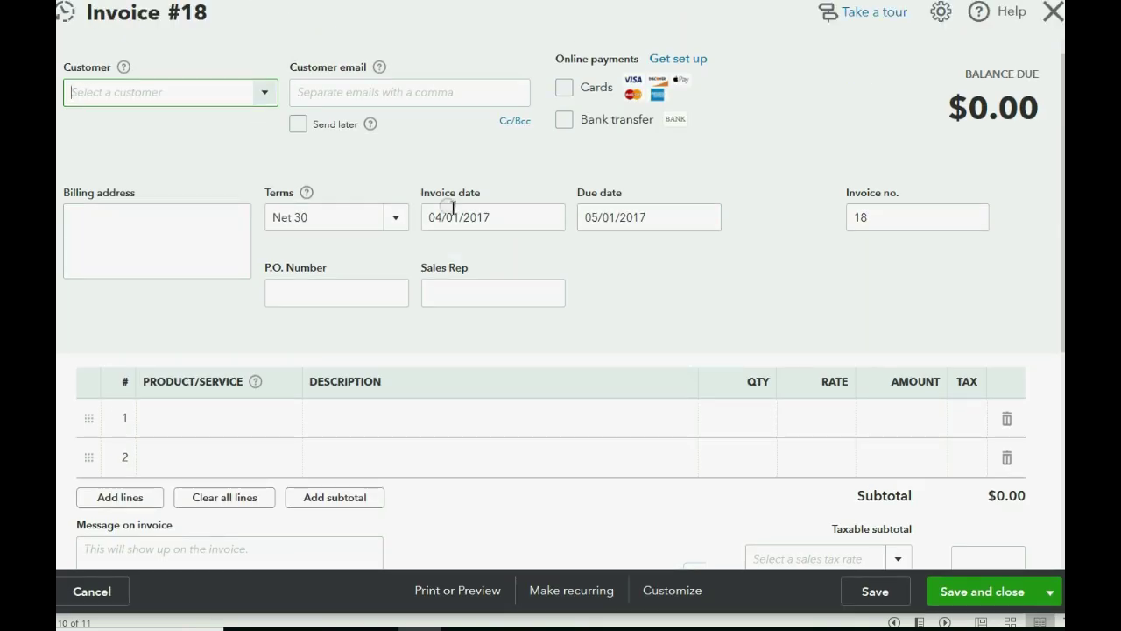
{"action": "left_click", "coordinate": [550, 226]}
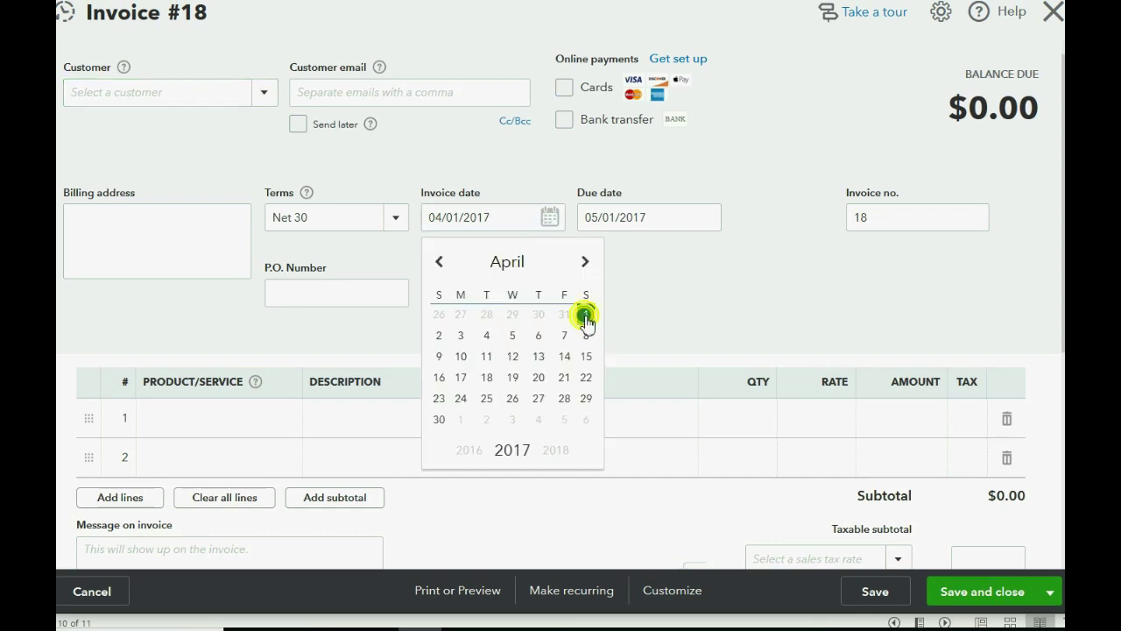
{"action": "left_click", "coordinate": [584, 317]}
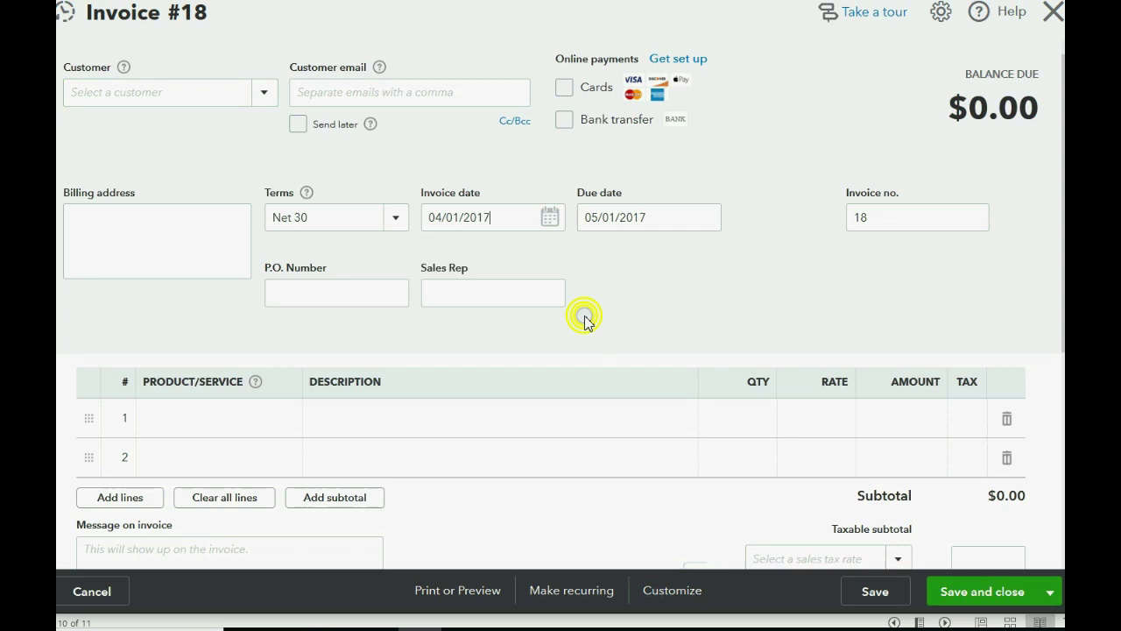
{"action": "left_click", "coordinate": [265, 95]}
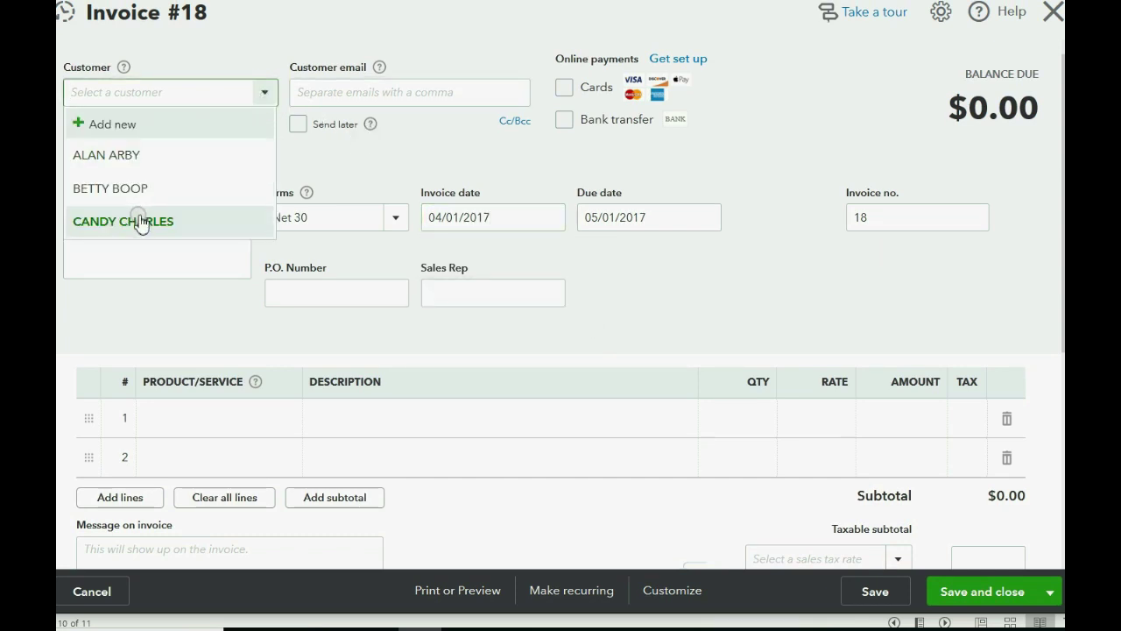
{"action": "left_click", "coordinate": [140, 222]}
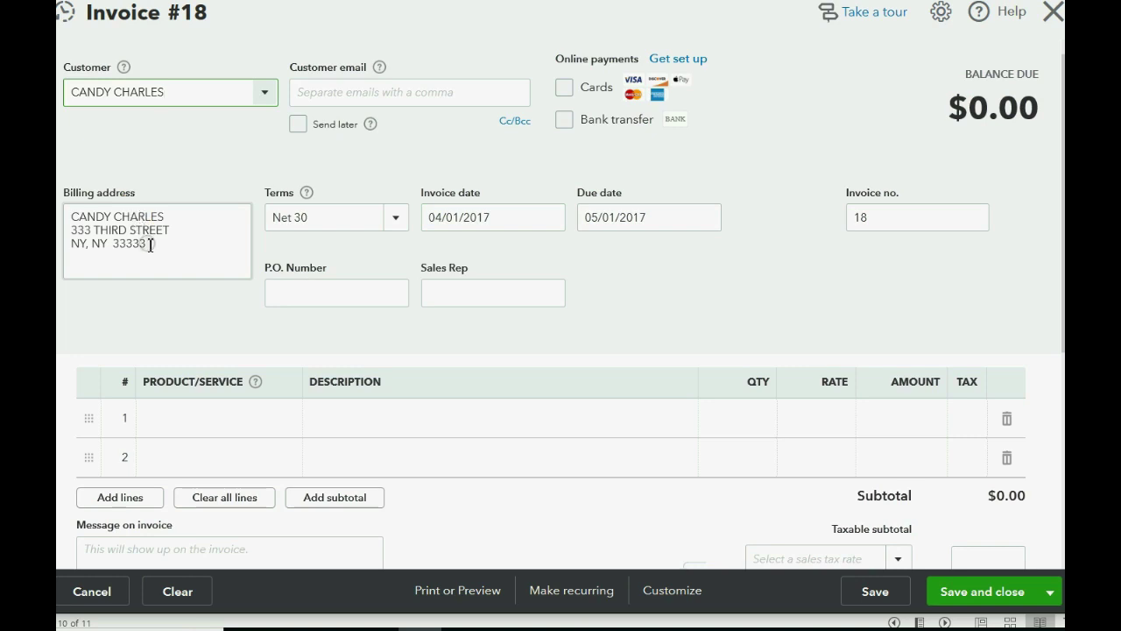
Fill the first invoice line with the "fee for customer nsf check" item, nontaxable, for an amount of 50
{"action": "left_click", "coordinate": [230, 418]}
{"action": "left_click", "coordinate": [284, 423]}
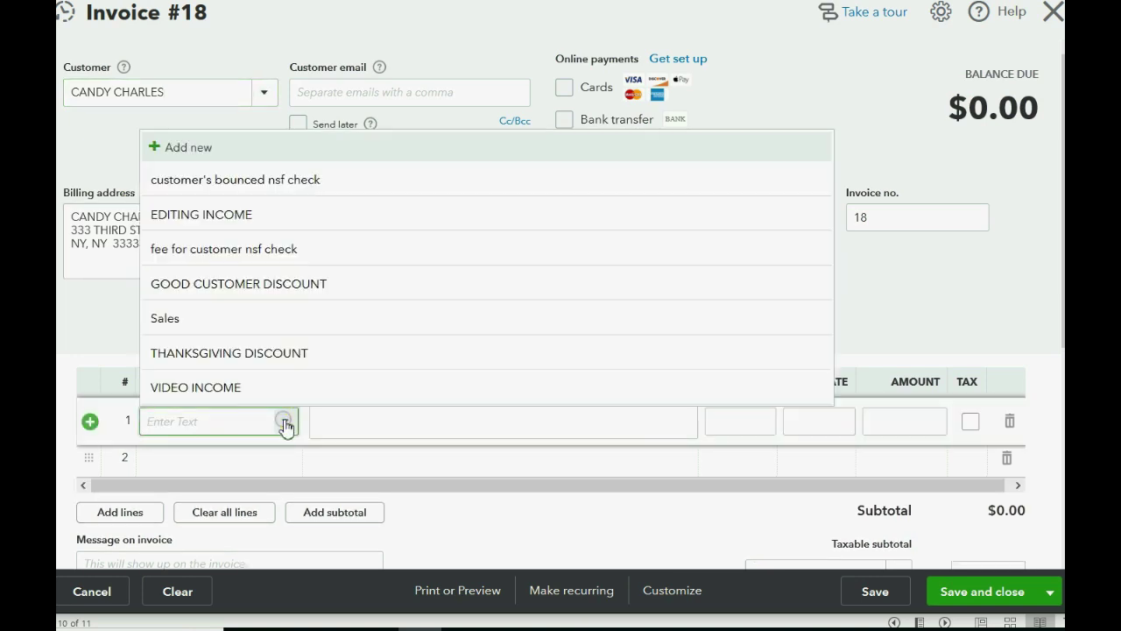
{"action": "left_click", "coordinate": [272, 251]}
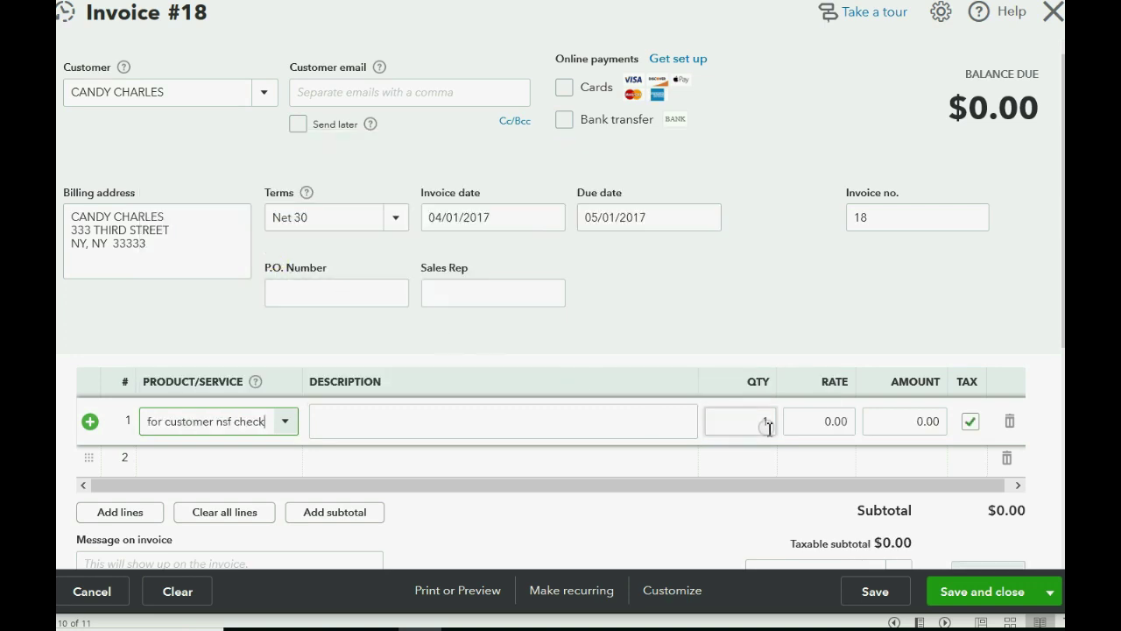
{"action": "left_click", "coordinate": [970, 422]}
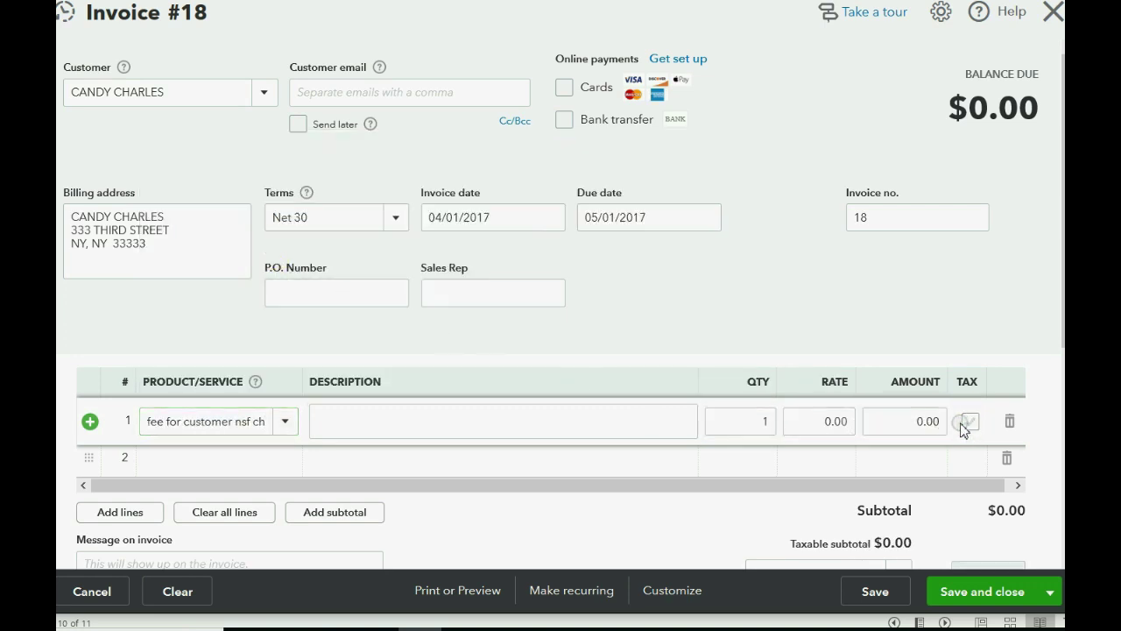
{"action": "left_click", "coordinate": [969, 422]}
{"action": "left_click", "coordinate": [819, 424]}
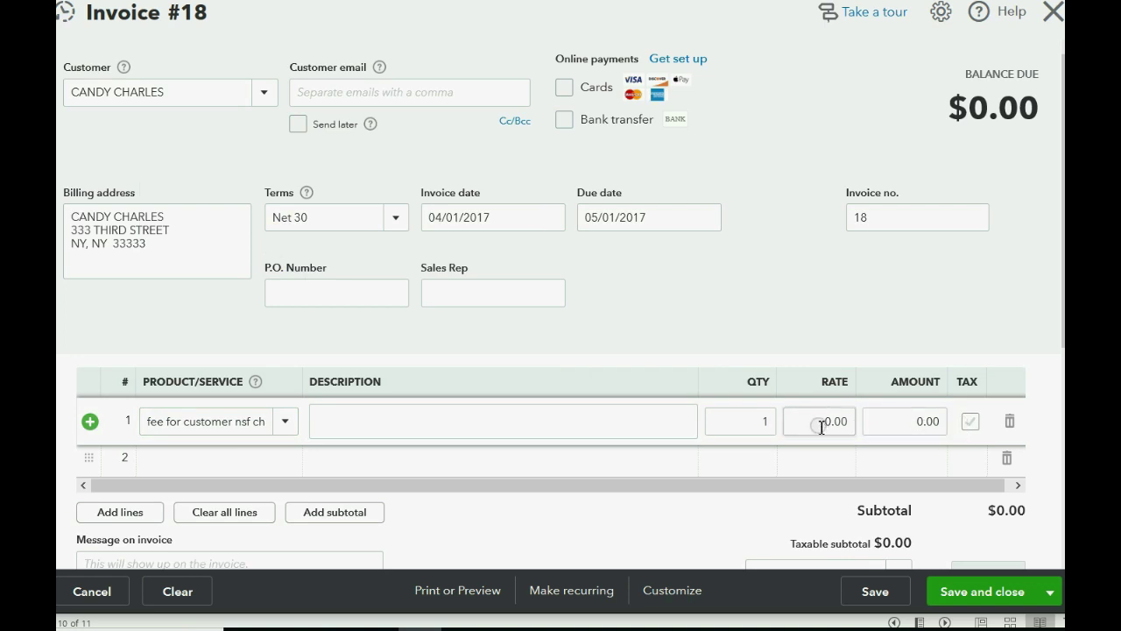
{"action": "left_click", "coordinate": [894, 424]}
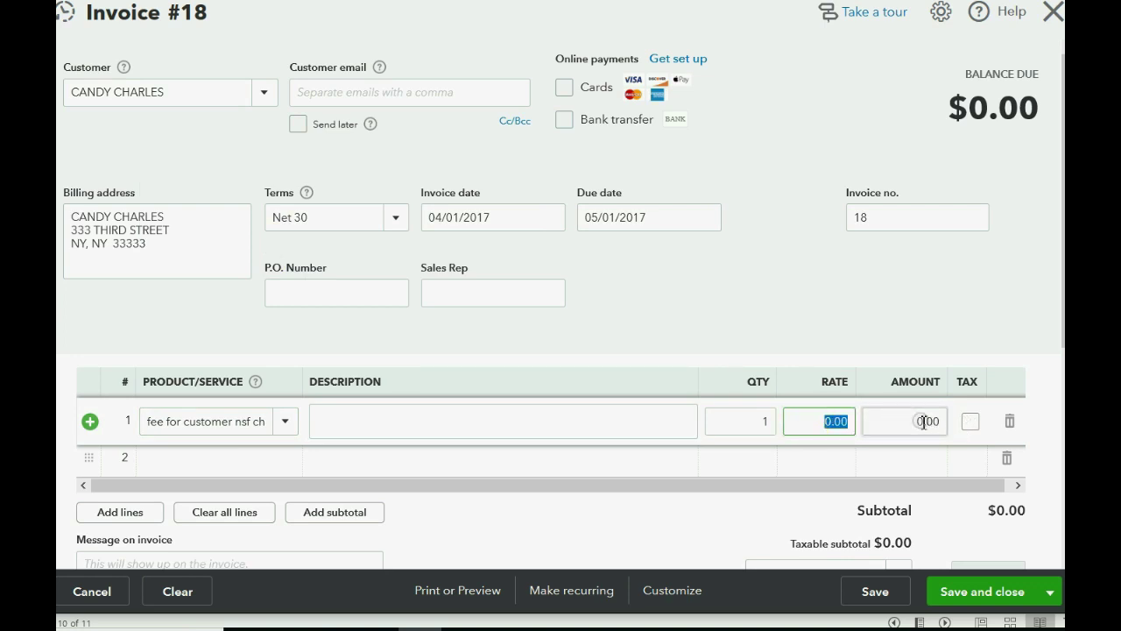
{"action": "left_click", "coordinate": [915, 421]}
{"action": "type", "text": "50"}
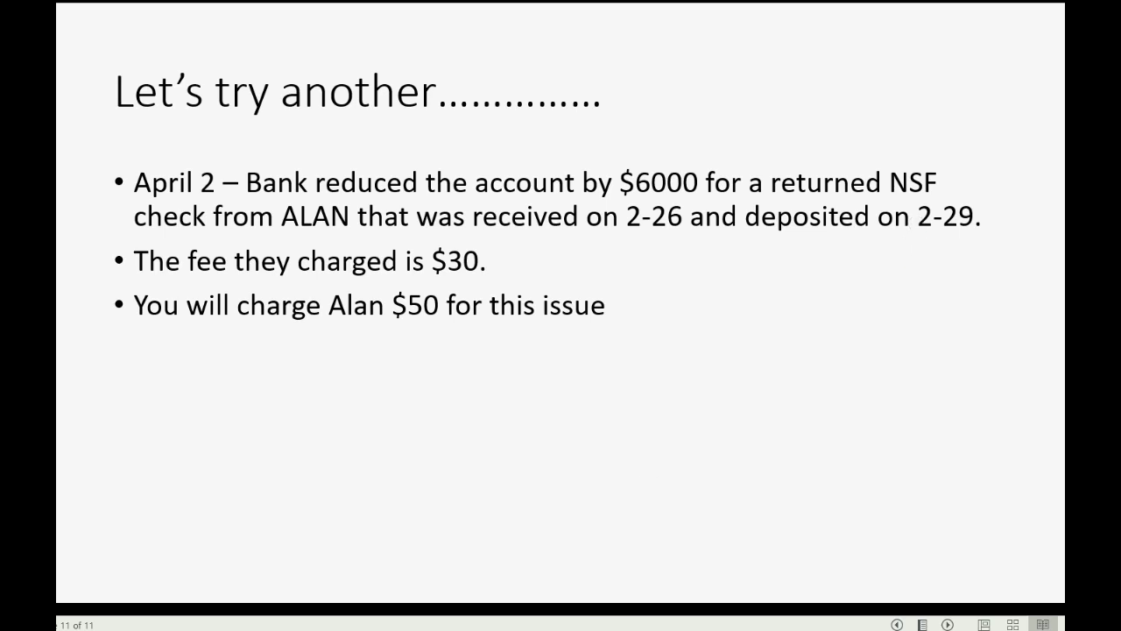
Switch back to QuickBooks Online and create an invoice dated 04/02/2017 for the first customer in the customer list
{"action": "mouse_move", "coordinate": [440, 613]}
{"action": "left_click", "coordinate": [447, 590]}
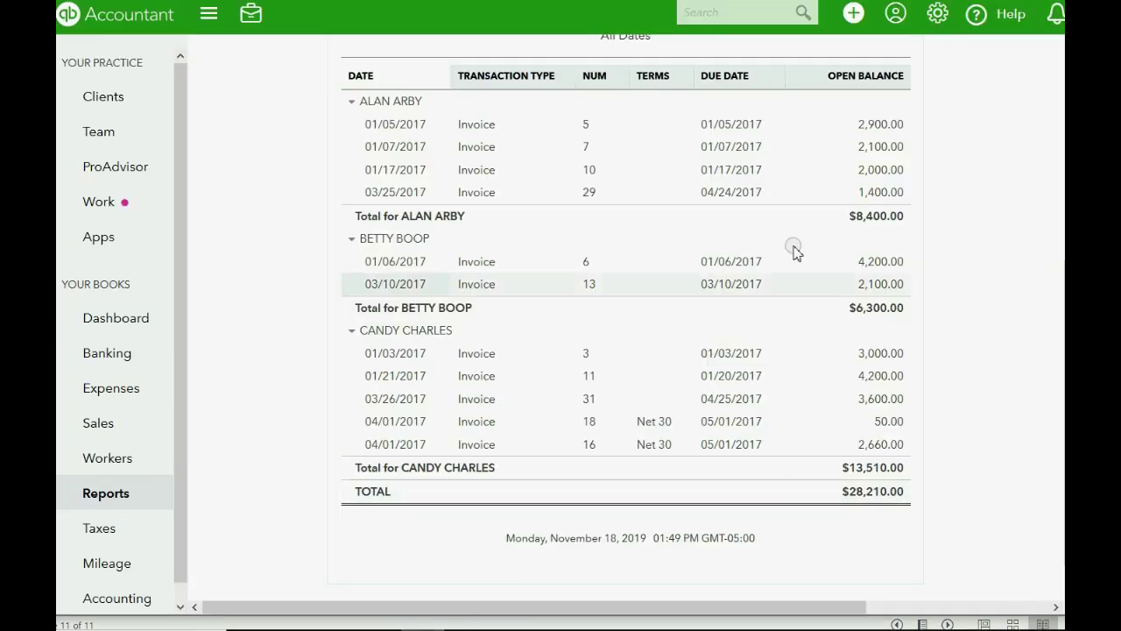
{"action": "left_click", "coordinate": [854, 25]}
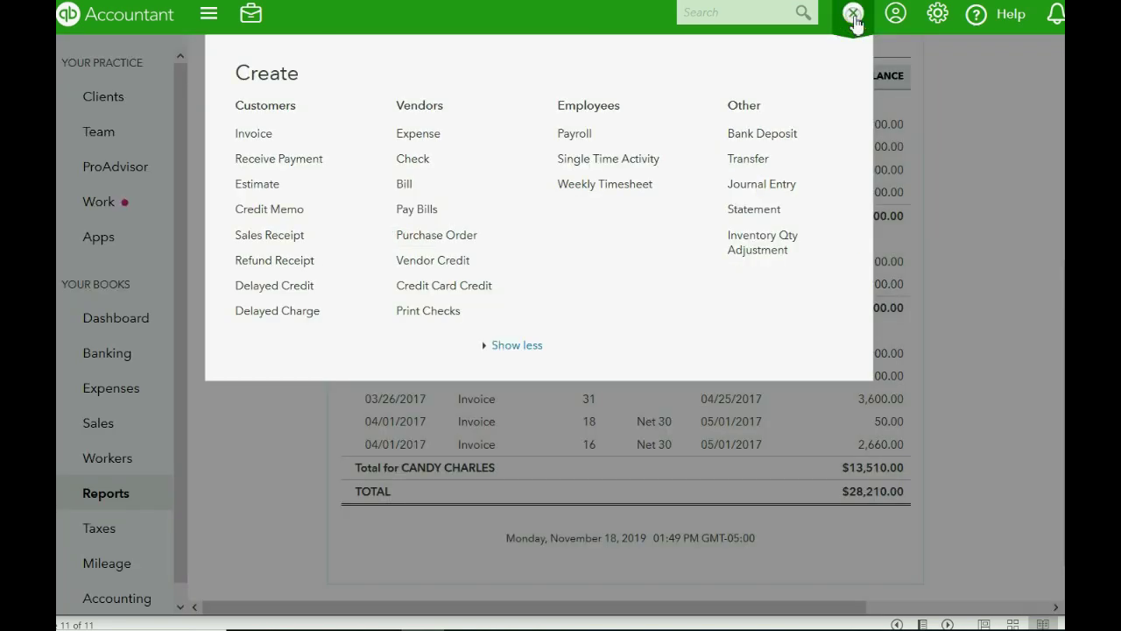
{"action": "left_click", "coordinate": [254, 136]}
{"action": "left_click", "coordinate": [267, 94]}
{"action": "left_click", "coordinate": [207, 156]}
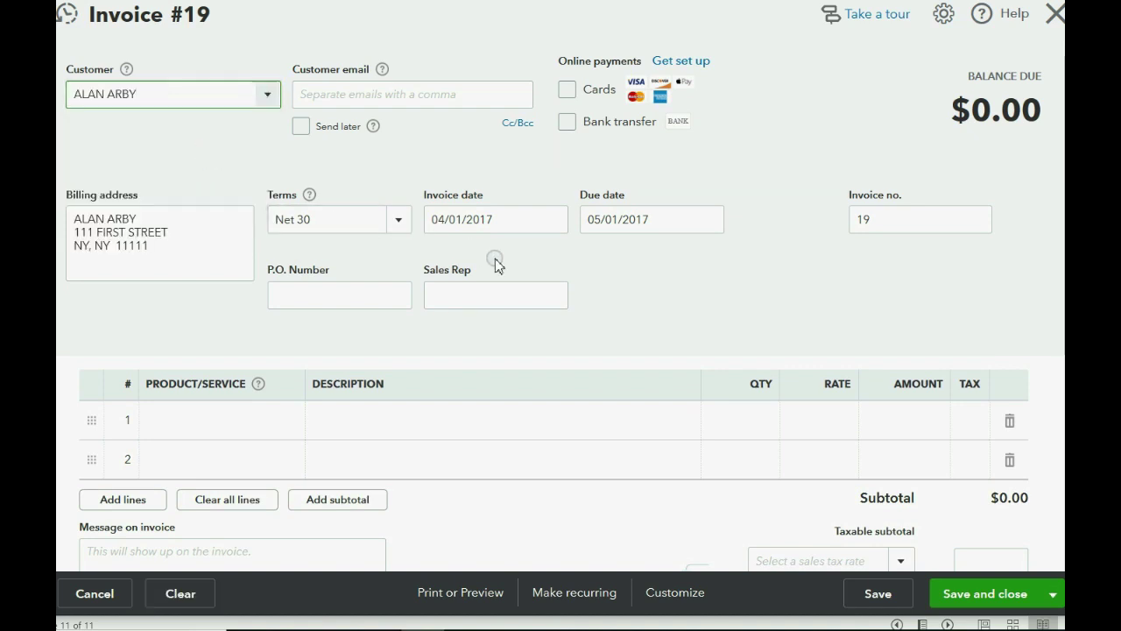
{"action": "left_click", "coordinate": [554, 220]}
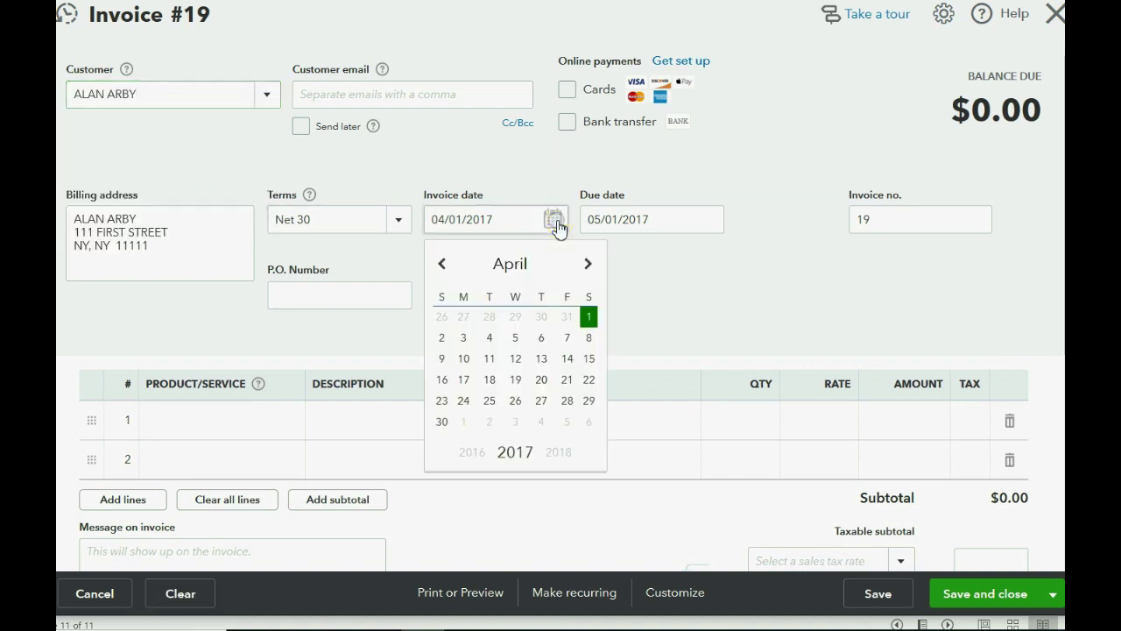
{"action": "left_click", "coordinate": [442, 338]}
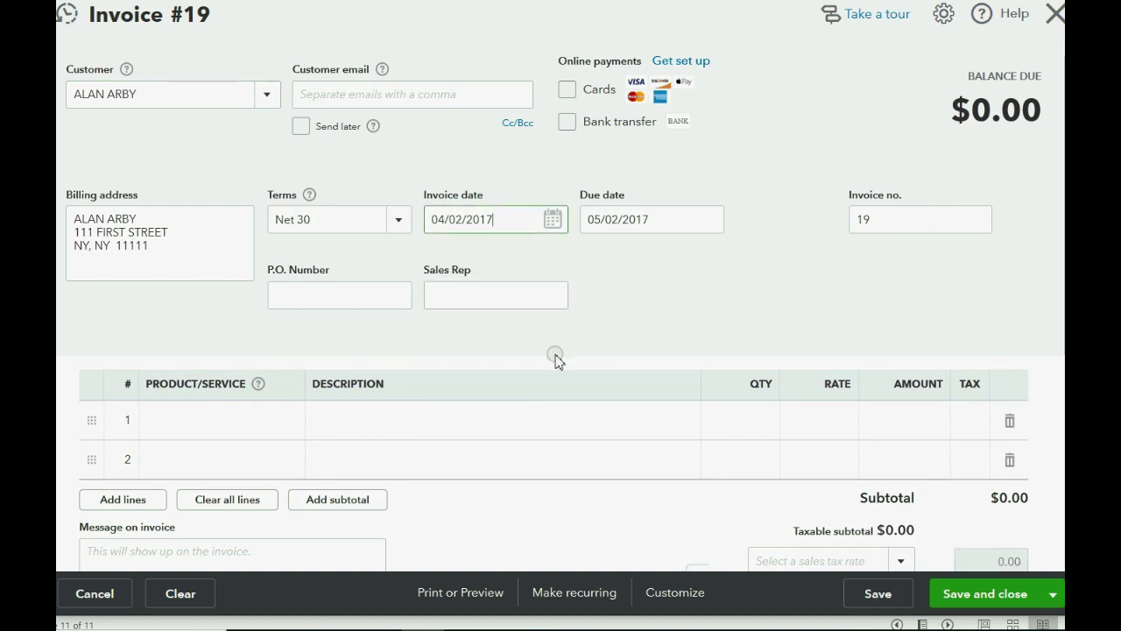
Fill the first invoice line with the "customer's bounced nsf check" item, untaxed, for an amount of 6000
{"action": "left_click", "coordinate": [257, 422]}
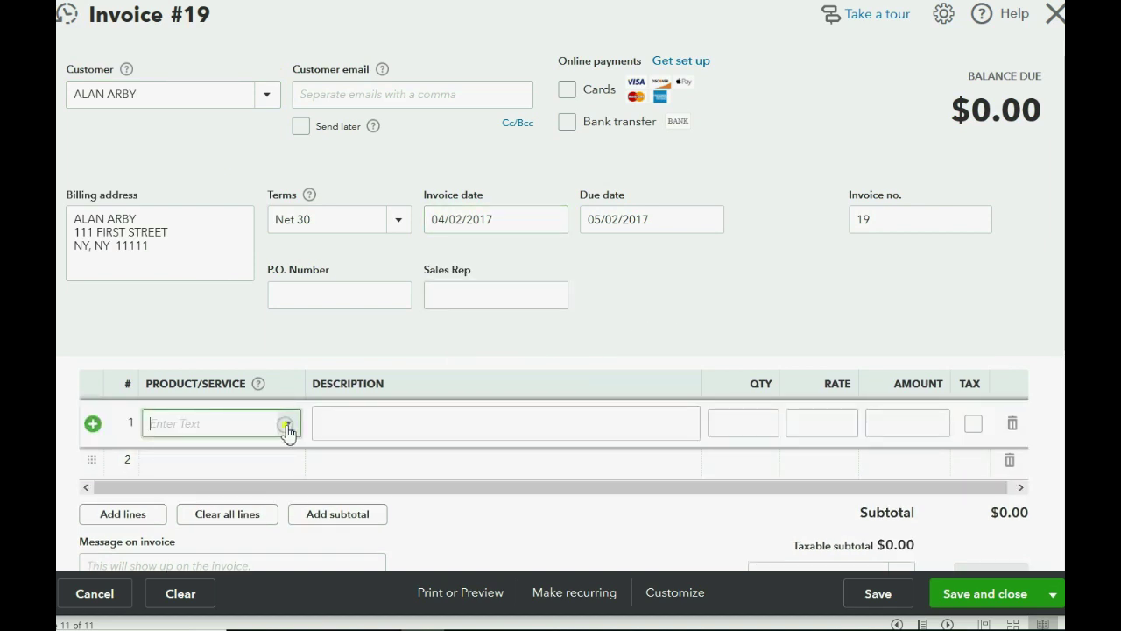
{"action": "left_click", "coordinate": [287, 425]}
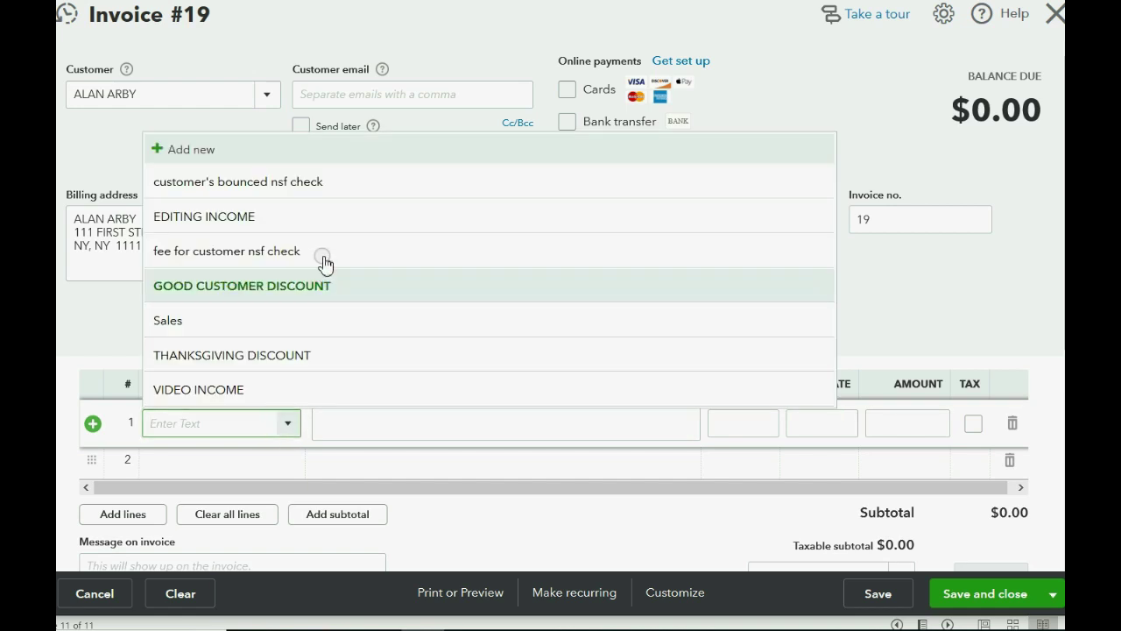
{"action": "left_click", "coordinate": [326, 191]}
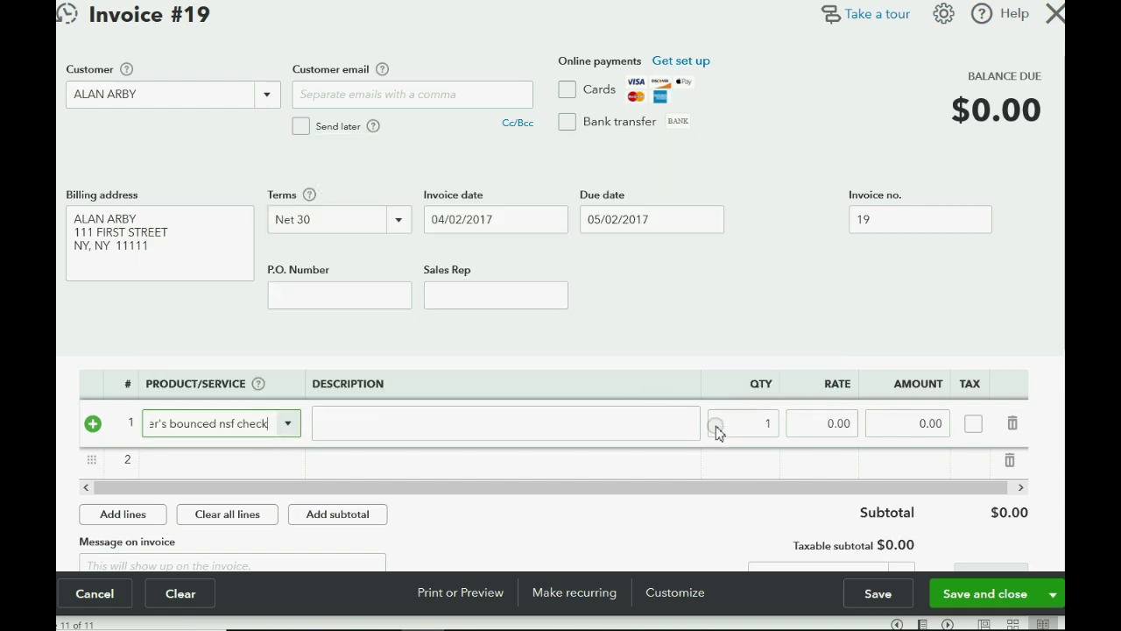
{"action": "left_click", "coordinate": [902, 424]}
{"action": "type", "text": "6000"}
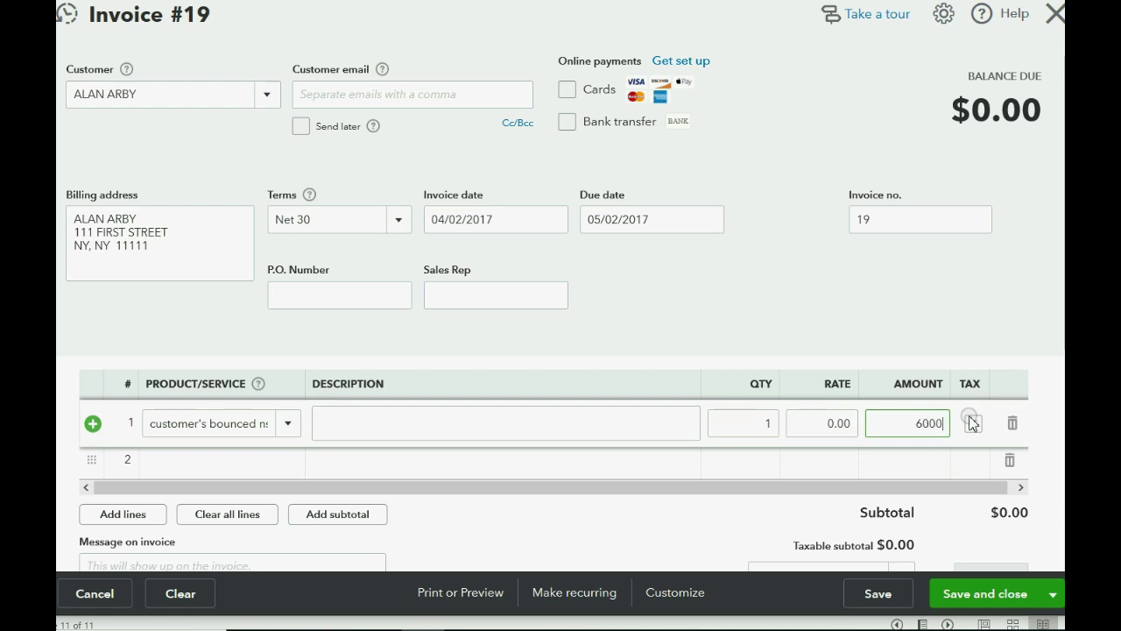
{"action": "key", "text": "Tab"}
{"action": "left_click", "coordinate": [972, 423]}
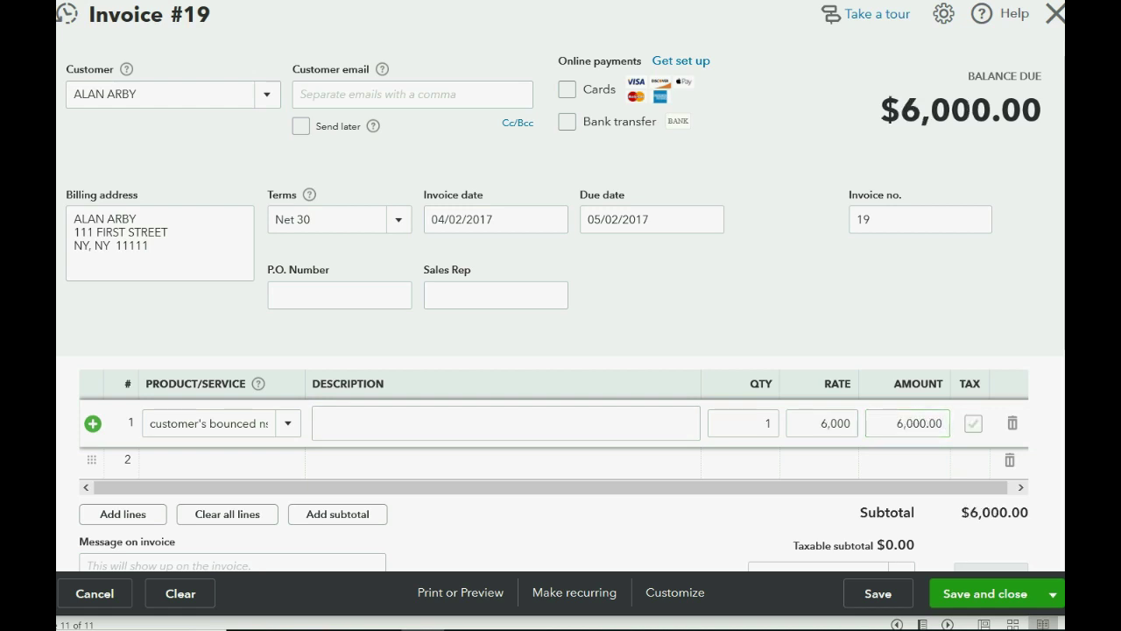
Add an untaxed second line for "fee for customer nsf check" with amount 50, and save and close the invoice
{"action": "scroll", "coordinate": [254, 395], "scroll_direction": "down", "scroll_amount": 1}
{"action": "left_click", "coordinate": [228, 373]}
{"action": "left_click", "coordinate": [286, 379]}
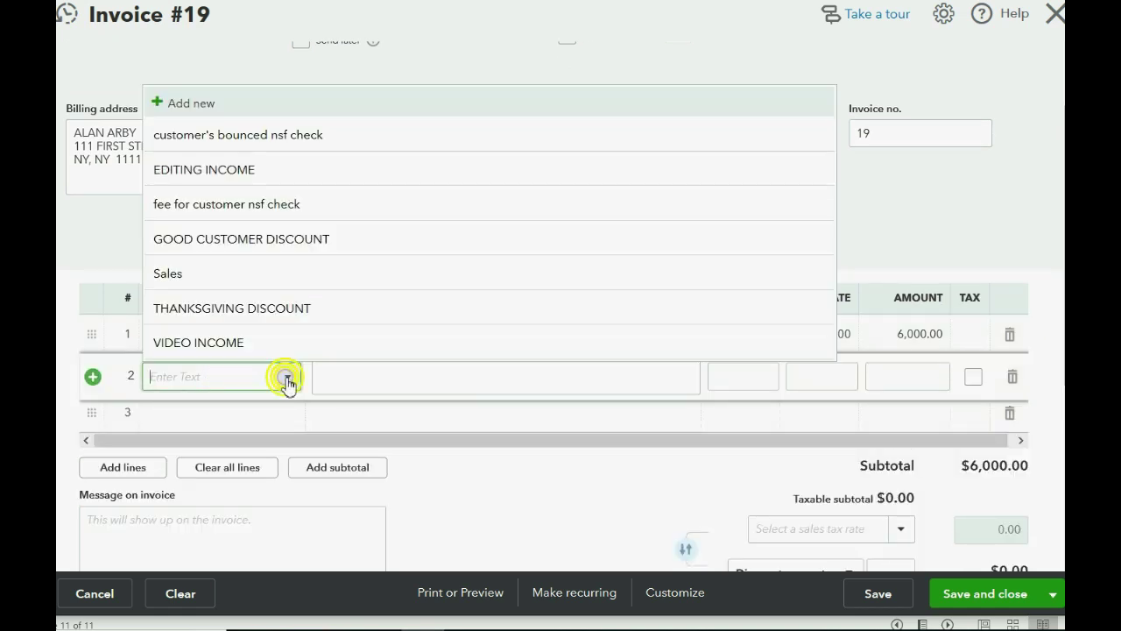
{"action": "left_click", "coordinate": [290, 211]}
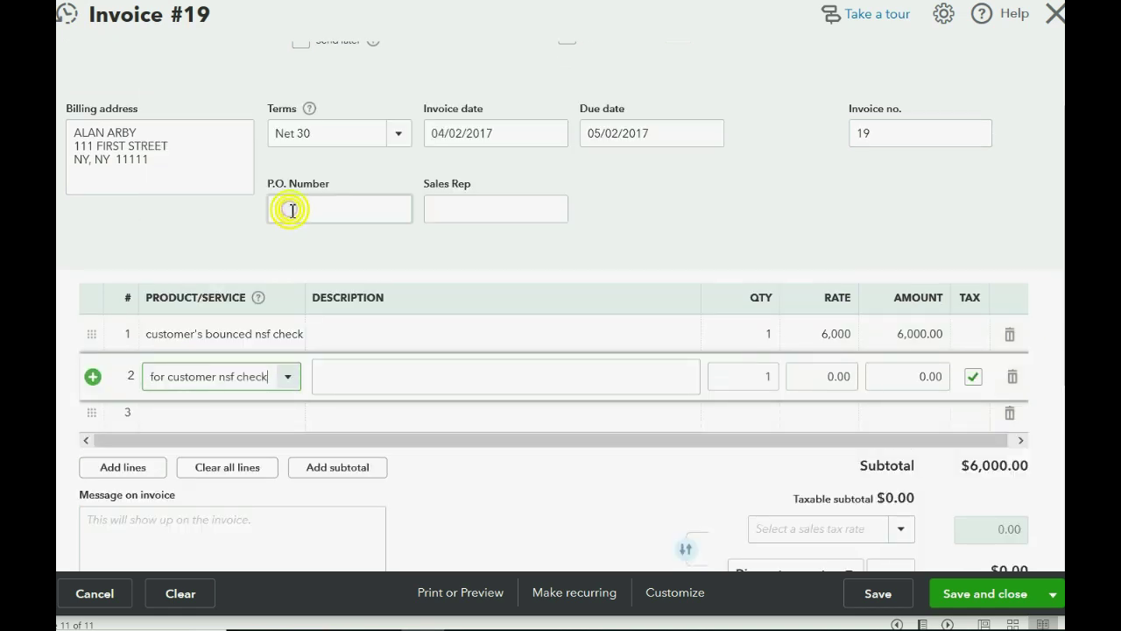
{"action": "left_click", "coordinate": [974, 378]}
{"action": "left_click", "coordinate": [907, 377]}
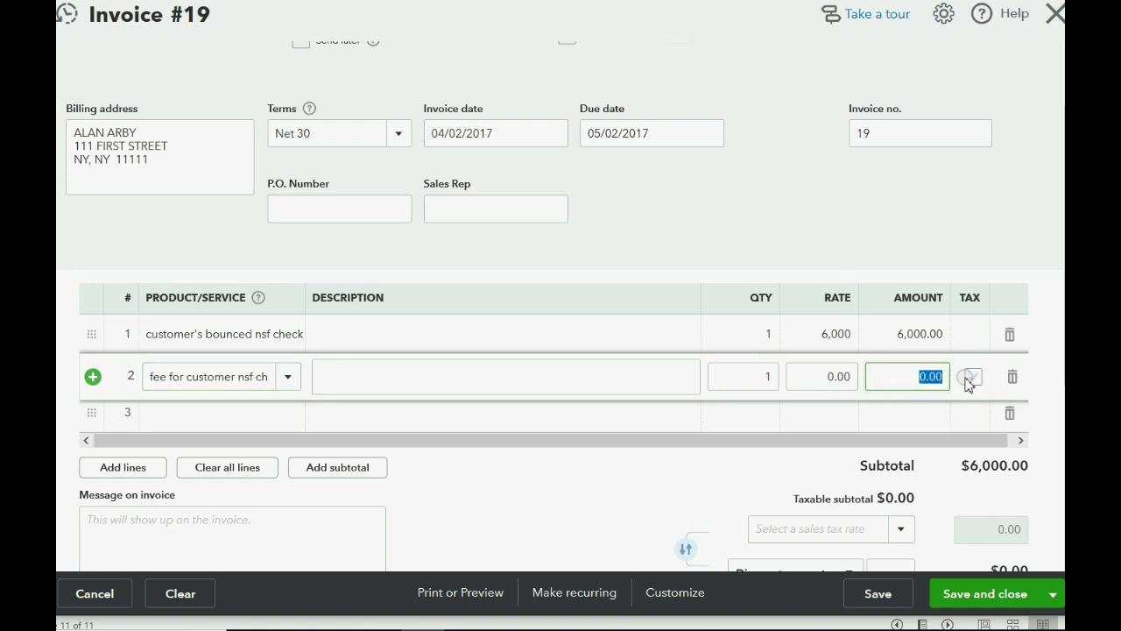
{"action": "type", "text": "50"}
{"action": "key", "text": "Tab"}
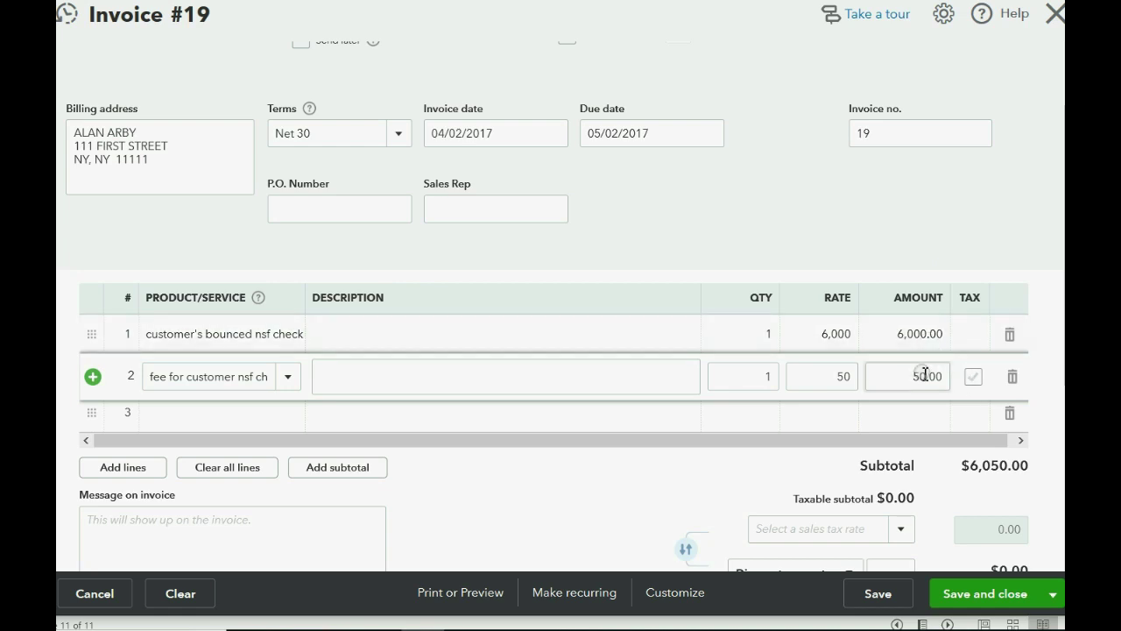
{"action": "left_click", "coordinate": [468, 392]}
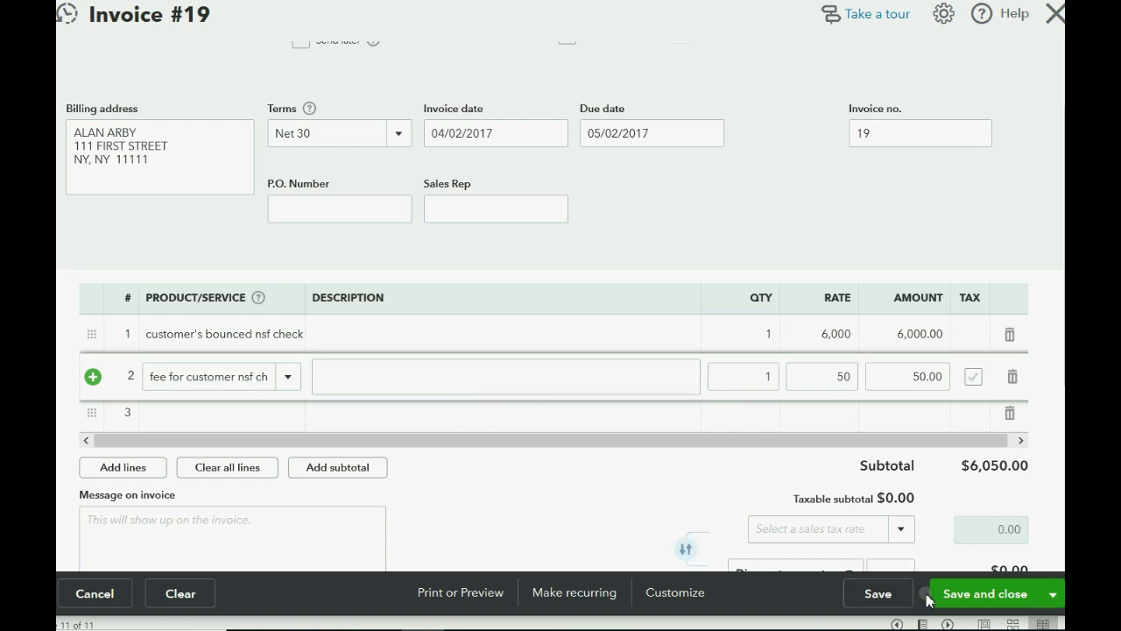
{"action": "left_click", "coordinate": [956, 596]}
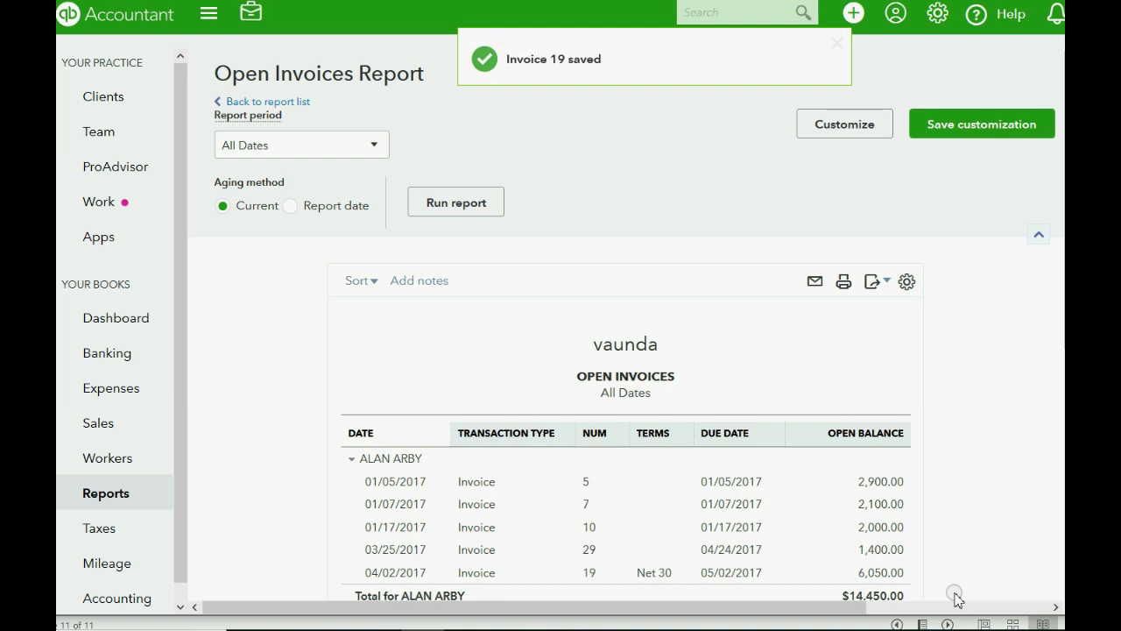
{"action": "scroll", "coordinate": [813, 383], "scroll_direction": "down", "scroll_amount": 1}
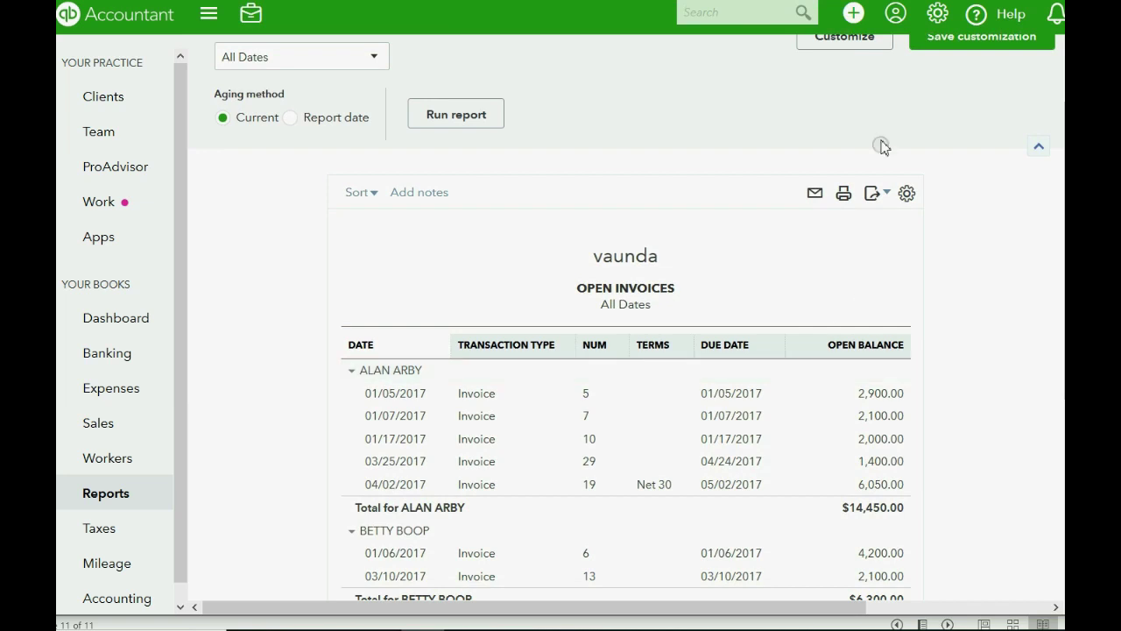
Create a new check drawn on the CASH IN BANK account with chase bank as the payee
{"action": "left_click", "coordinate": [854, 14]}
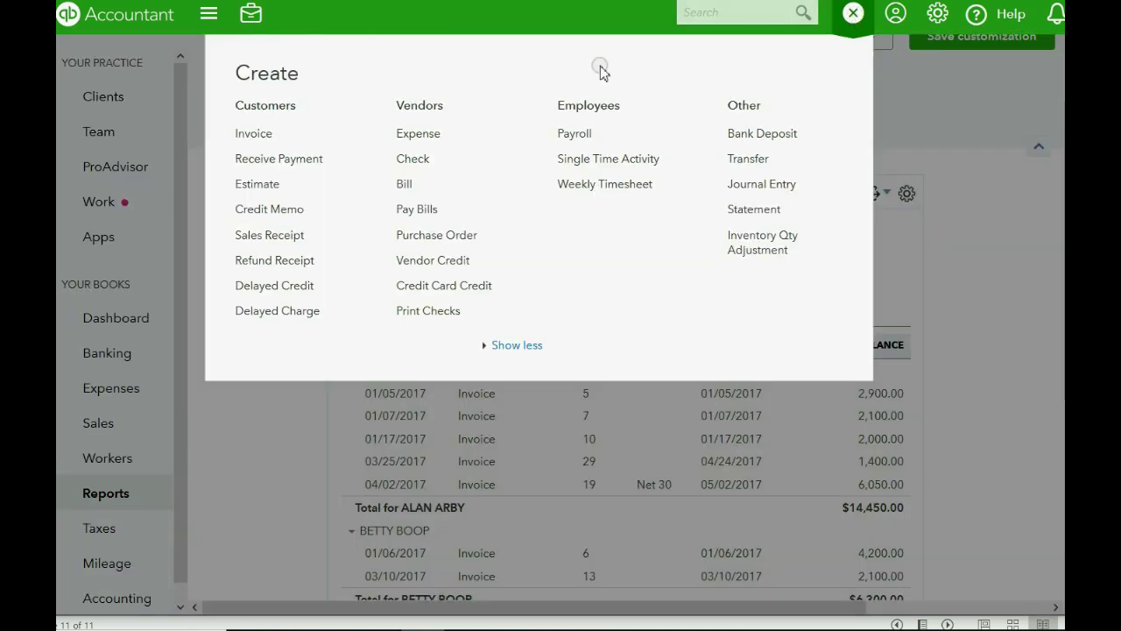
{"action": "left_click", "coordinate": [412, 159]}
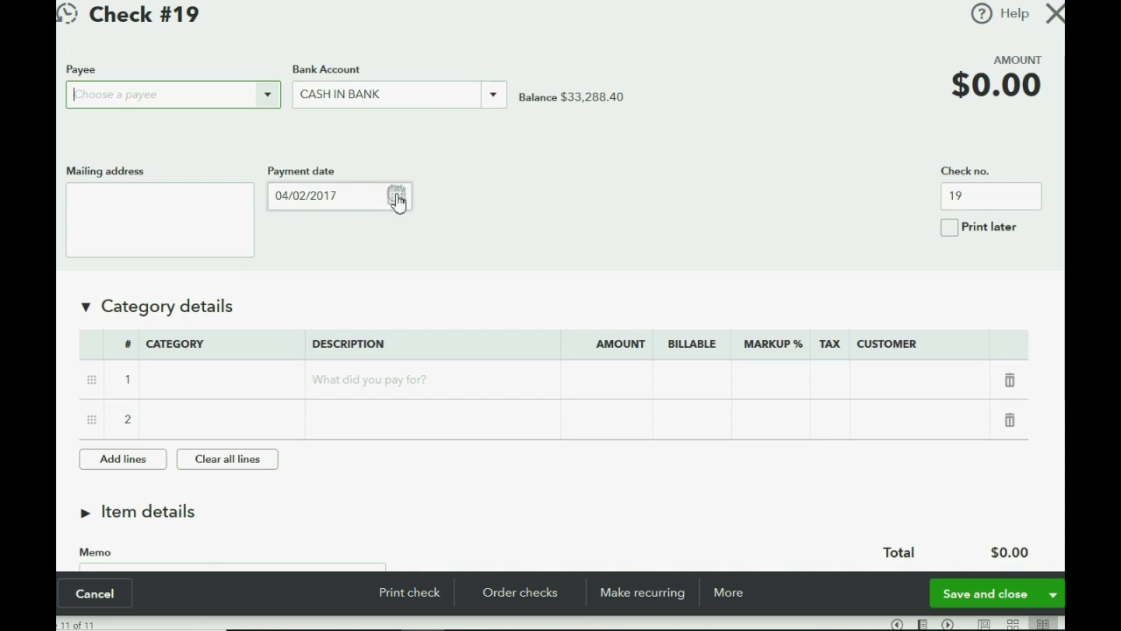
{"action": "left_click", "coordinate": [268, 95]}
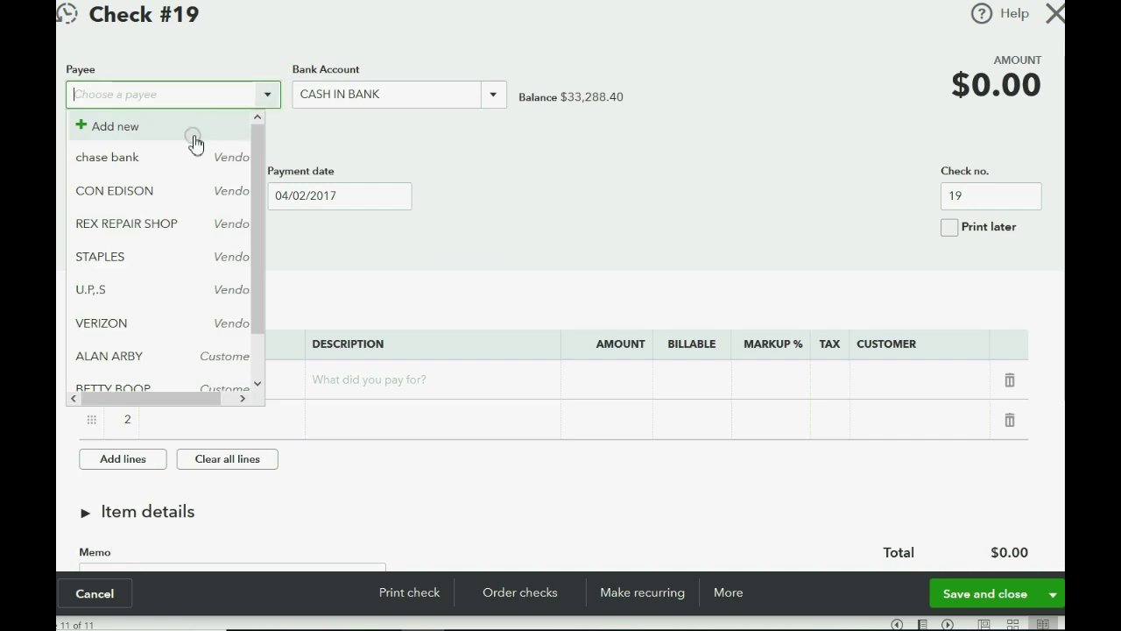
{"action": "left_click", "coordinate": [171, 354]}
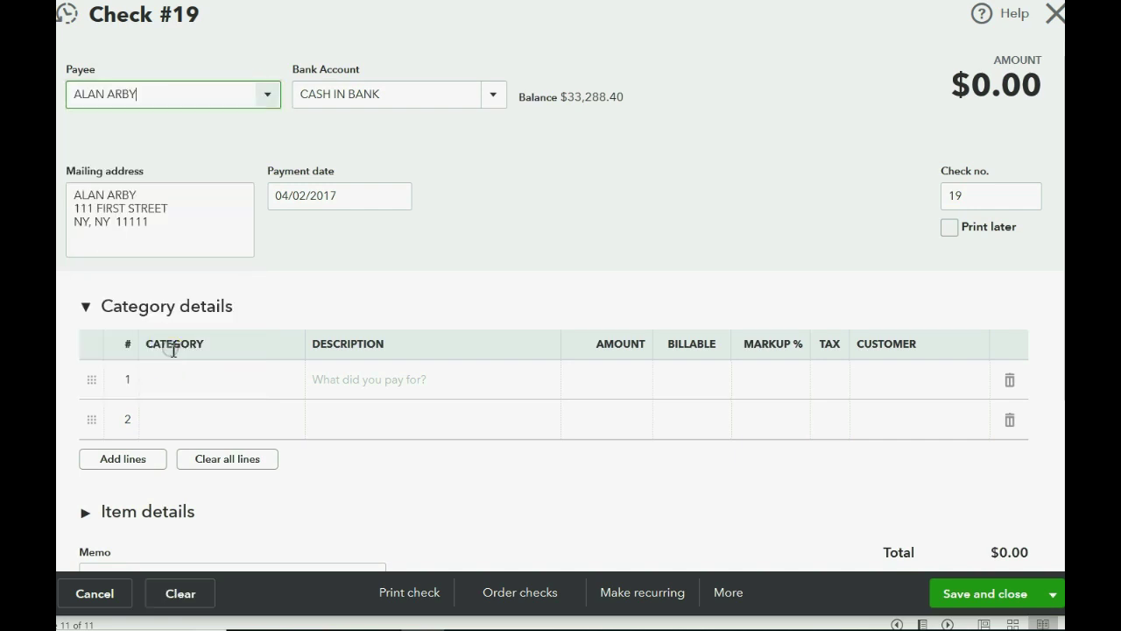
{"action": "left_click", "coordinate": [268, 97]}
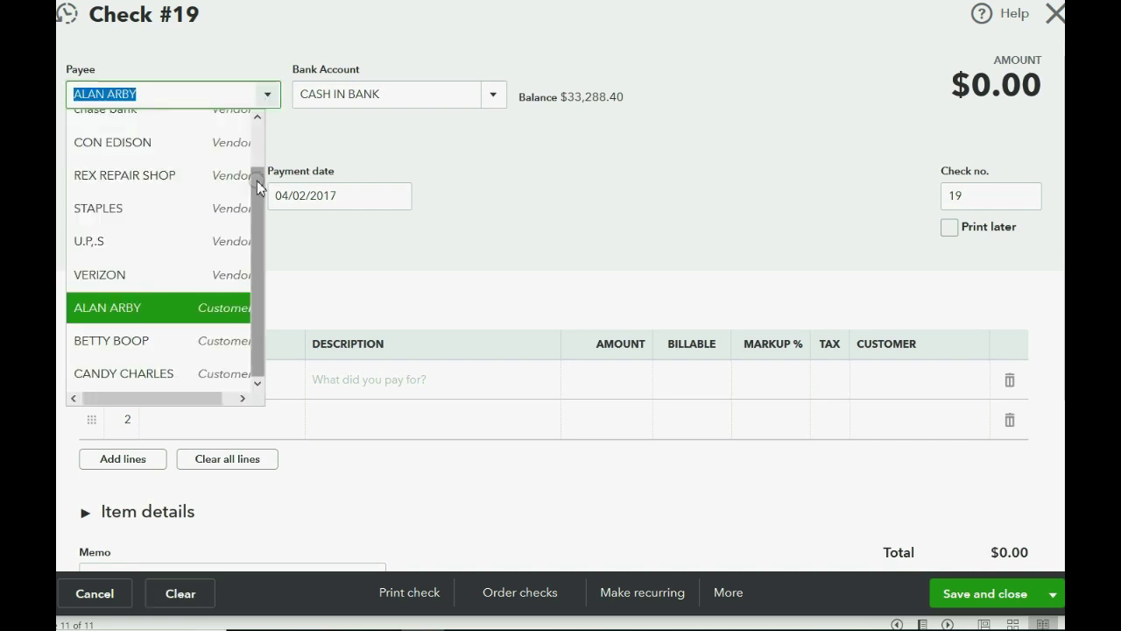
{"action": "scroll", "coordinate": [259, 188], "scroll_direction": "up", "scroll_amount": 1}
{"action": "left_click", "coordinate": [162, 153]}
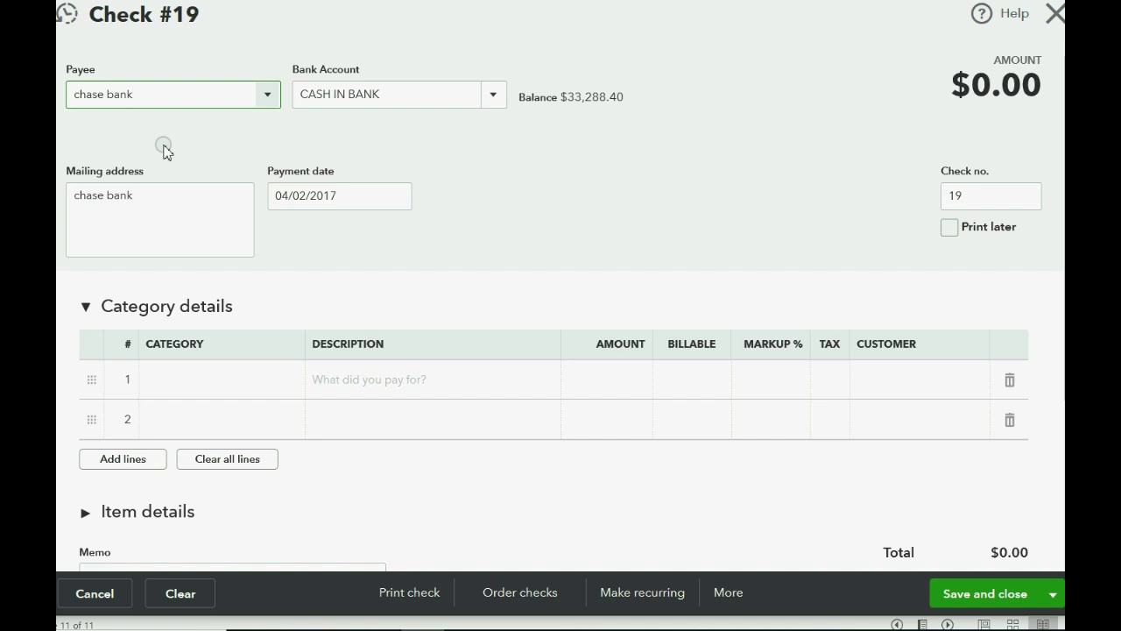
Fill the check's first category line with bank fees for an amount of 30, and save and close the check
{"action": "left_click", "coordinate": [241, 390]}
{"action": "left_click", "coordinate": [287, 385]}
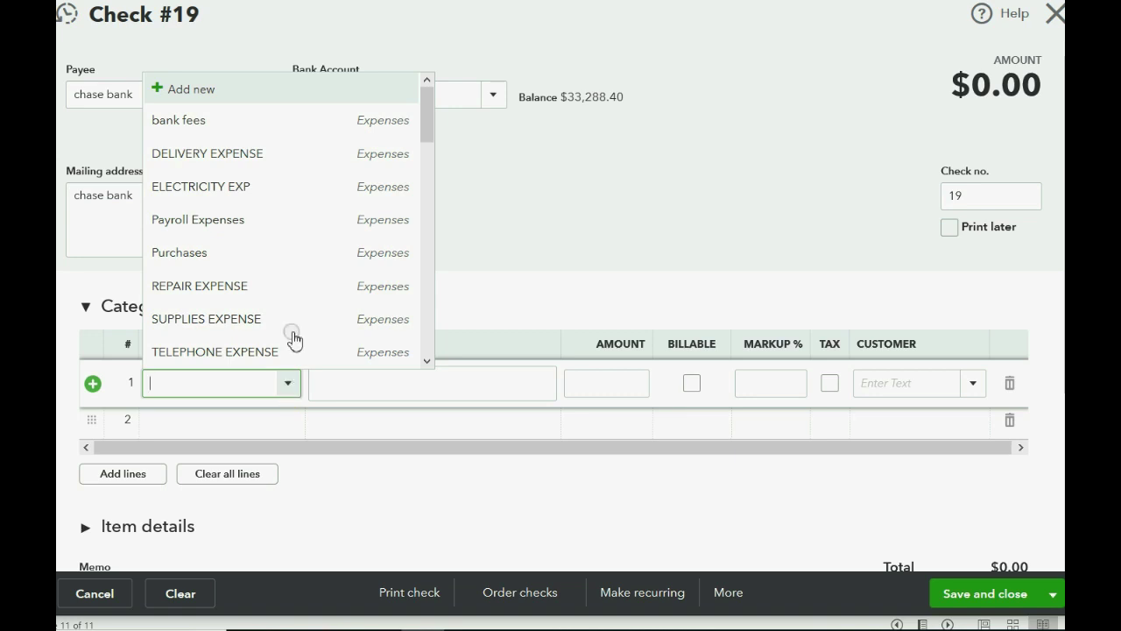
{"action": "left_click", "coordinate": [271, 121]}
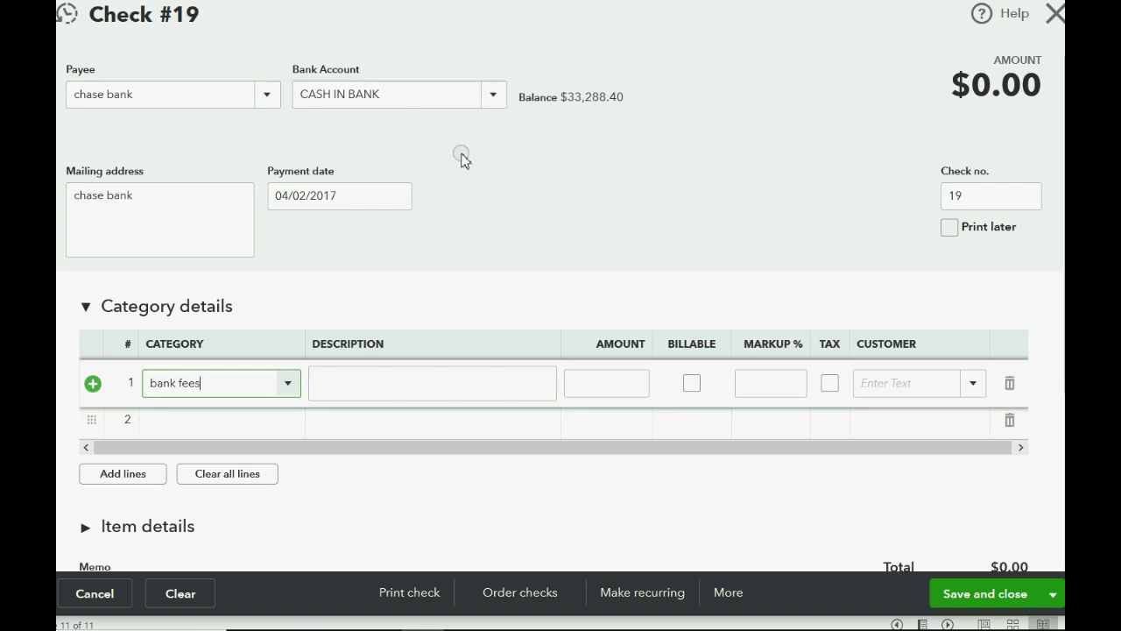
{"action": "left_click", "coordinate": [586, 383]}
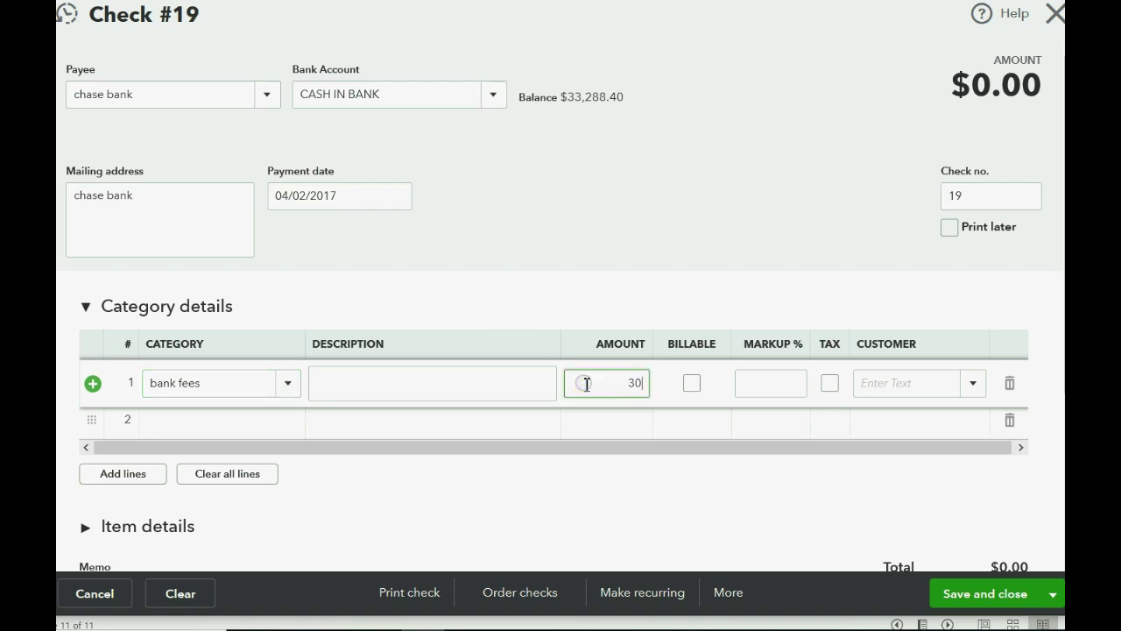
{"action": "key", "text": "Tab"}
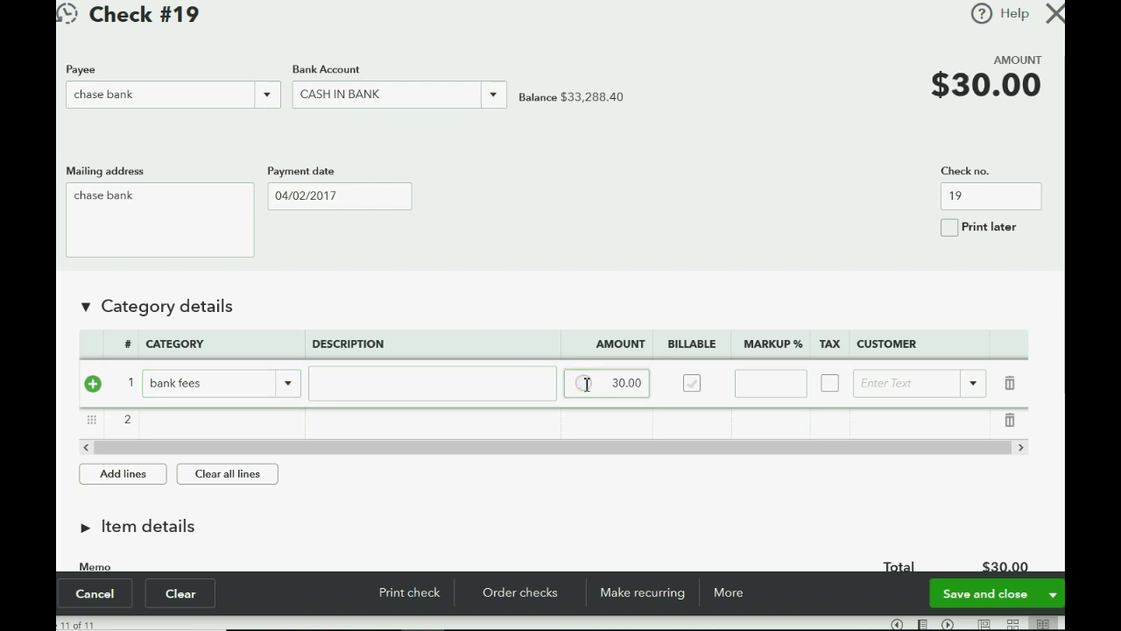
{"action": "left_click", "coordinate": [970, 593]}
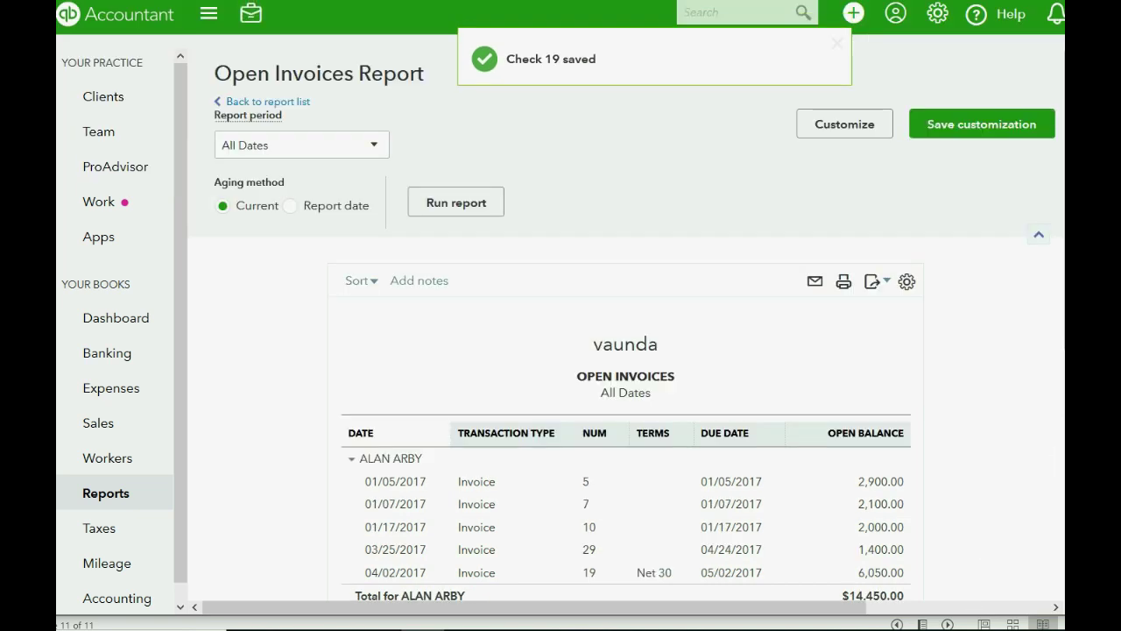
{"action": "scroll", "coordinate": [1048, 486], "scroll_direction": "down", "scroll_amount": 3}
{"action": "scroll", "coordinate": [1052, 464], "scroll_direction": "down", "scroll_amount": 1}
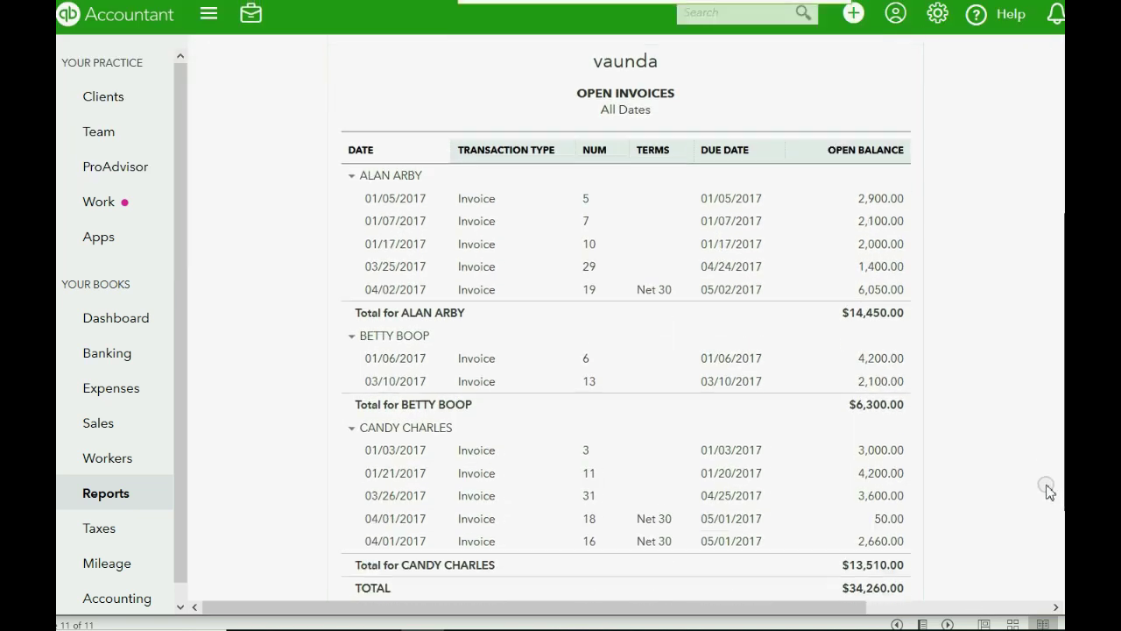